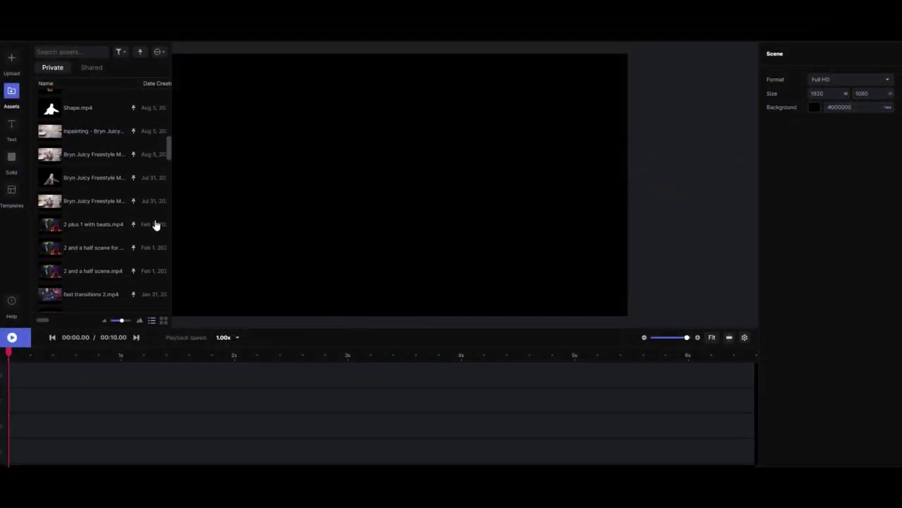
Step: Add the freestyle music video clip to the timeline and start a Green Screen mask on the dancer
left_click_drag(106, 201, 4, 397)
left_click(11, 92)
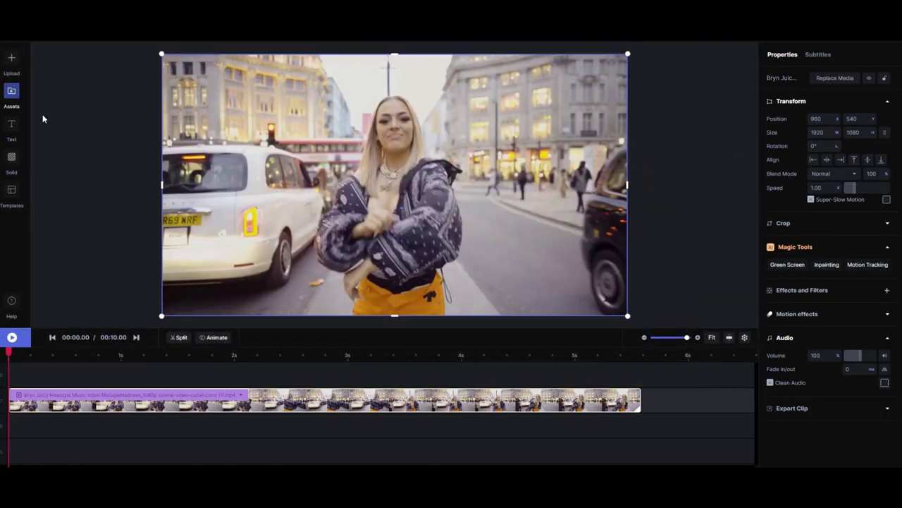
left_click(784, 265)
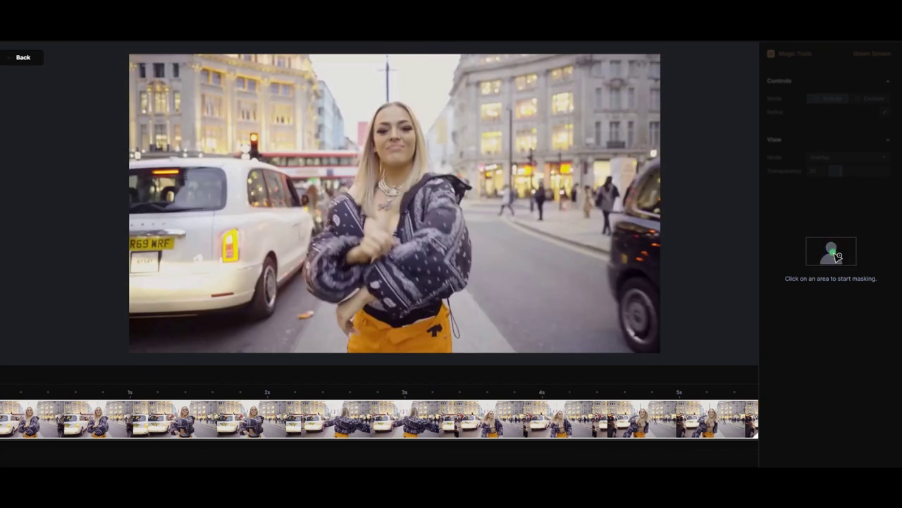
left_click(336, 267)
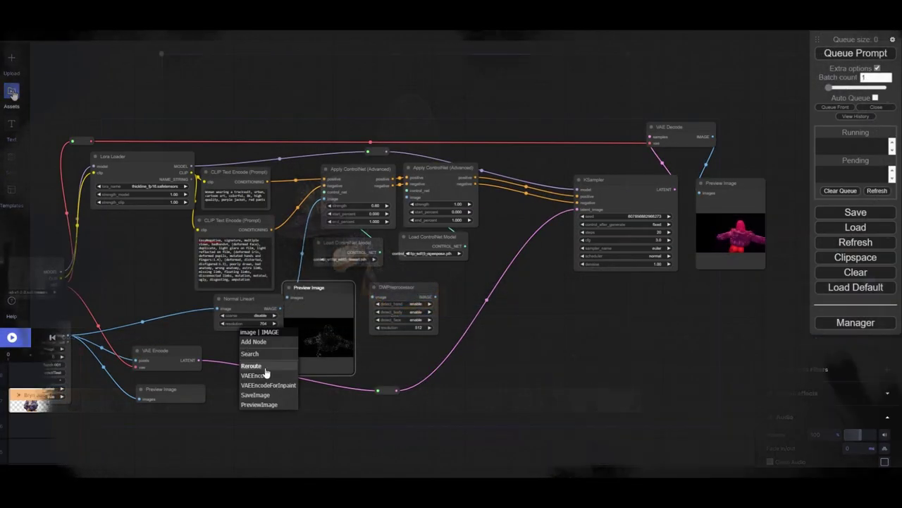
Step: In ComfyUI, feed the batch images through a reroute into DWPreprocessor and connect its output to the second Apply ControlNet's image input
left_click(258, 376)
left_click_drag(344, 367, 373, 297)
left_click_drag(394, 287, 407, 197)
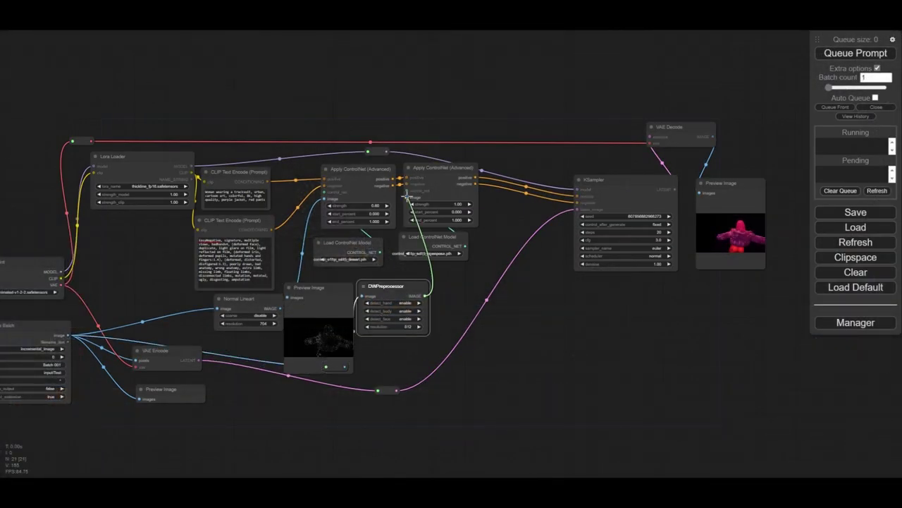
Step: Attach a Preview Image node to the DWPreprocessor output and queue the prompt
left_click_drag(425, 295, 452, 285)
left_click(466, 363)
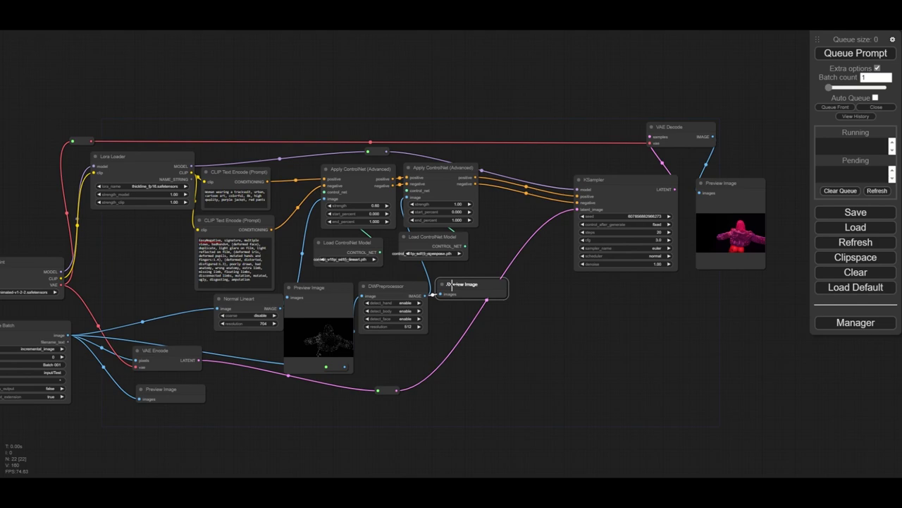
left_click(853, 55)
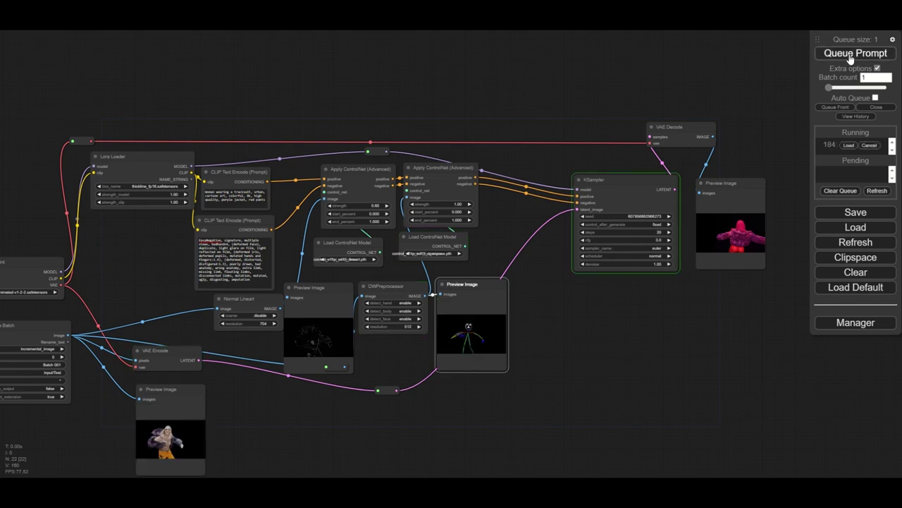
Step: Move the source frame preview between the lineart and pose previews to compare the three images
scroll(309, 337, "up", 10)
left_click_drag(217, 178, 636, 174)
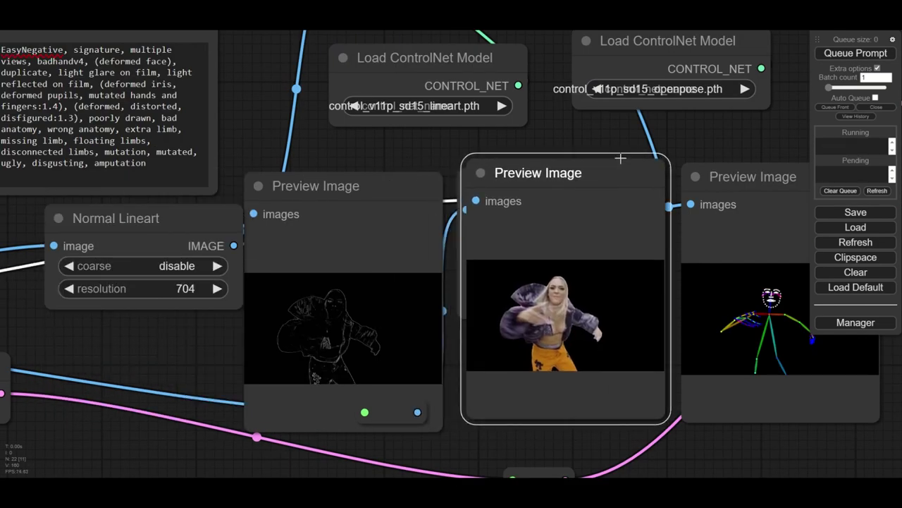
left_click_drag(611, 131, 567, 106)
scroll(398, 143, "down", 16)
scroll(584, 132, "up", 8)
scroll(629, 152, "up", 5)
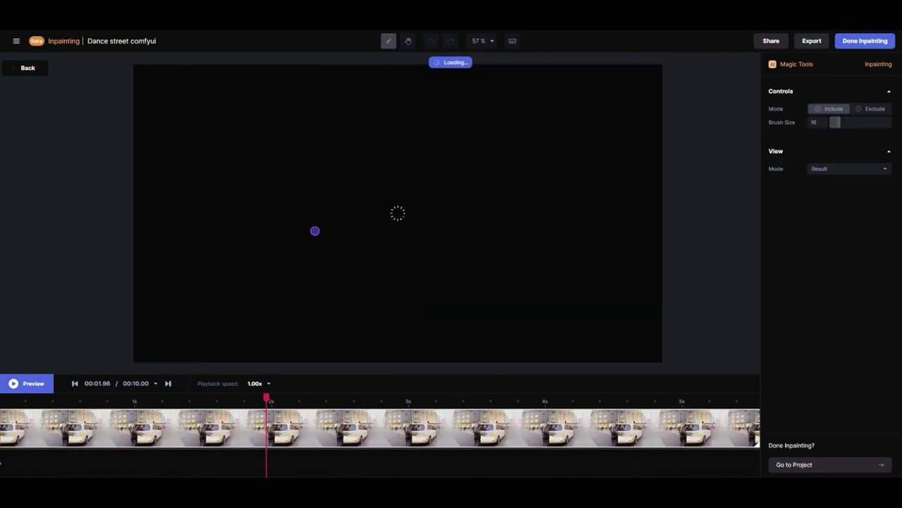
Step: In the Dance street comfyui project, change the view mode of the Inpainting tool
left_click(850, 169)
left_click(851, 190)
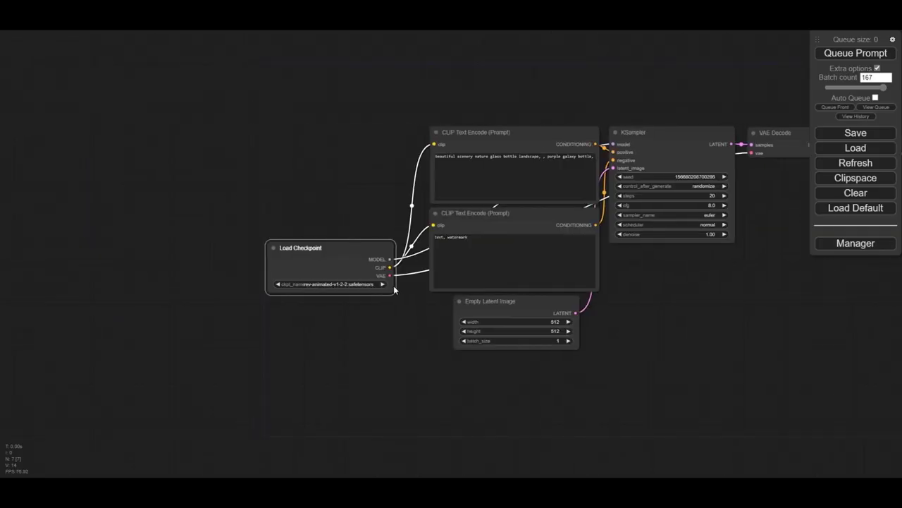
Step: In ComfyUI, move Load Checkpoint away from the prompt nodes and add a Lora Loader node above it
left_click_drag(350, 244, 244, 240)
double_click(294, 112)
type("Lor")
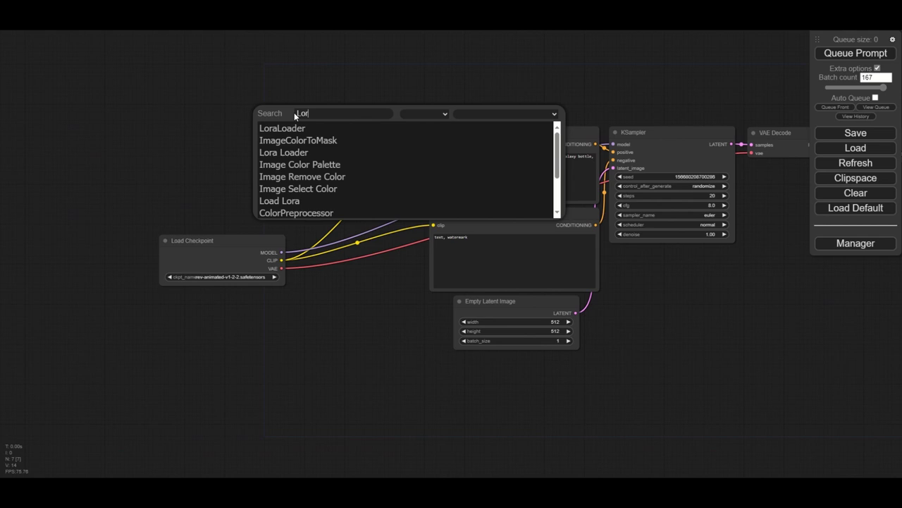
type("a")
left_click(310, 141)
Step: Connect the checkpoint's model and CLIP outputs to the Lora Loader, and route its model output through a reroute to KSampler
left_click_drag(260, 241, 296, 120)
left_click_drag(363, 115, 612, 143)
left_click(612, 116)
left_click_drag(215, 257, 255, 129)
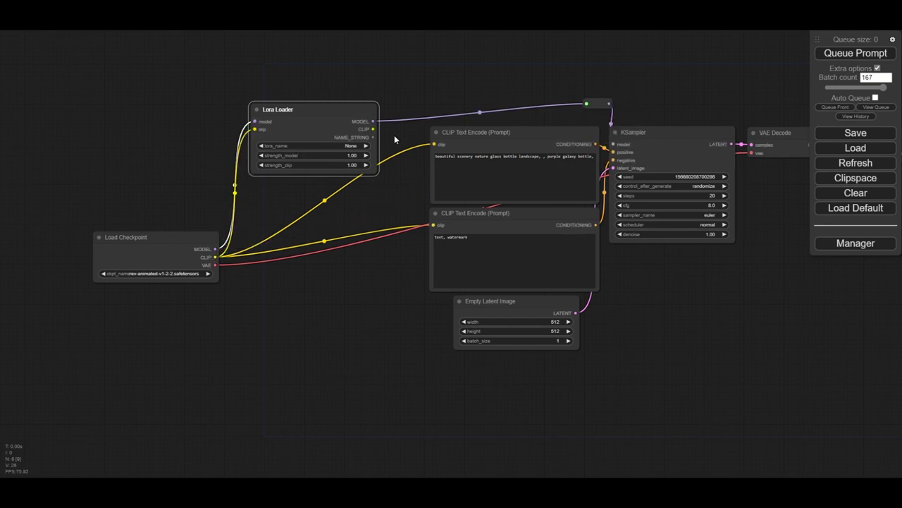
Step: Connect the Lora Loader's CLIP output to both CLIP Text Encode nodes and route the checkpoint's VAE through a reroute to VAE Decode
left_click_drag(373, 129, 433, 144)
left_click_drag(373, 129, 434, 224)
left_click_drag(215, 265, 767, 68)
left_click(253, 101)
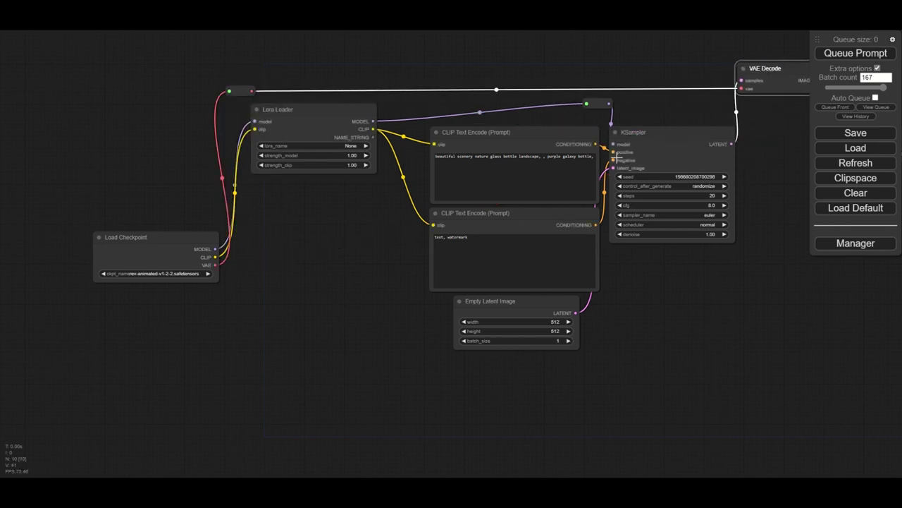
Step: Add a Load Image Batch node and place it below Load Checkpoint
double_click(232, 327)
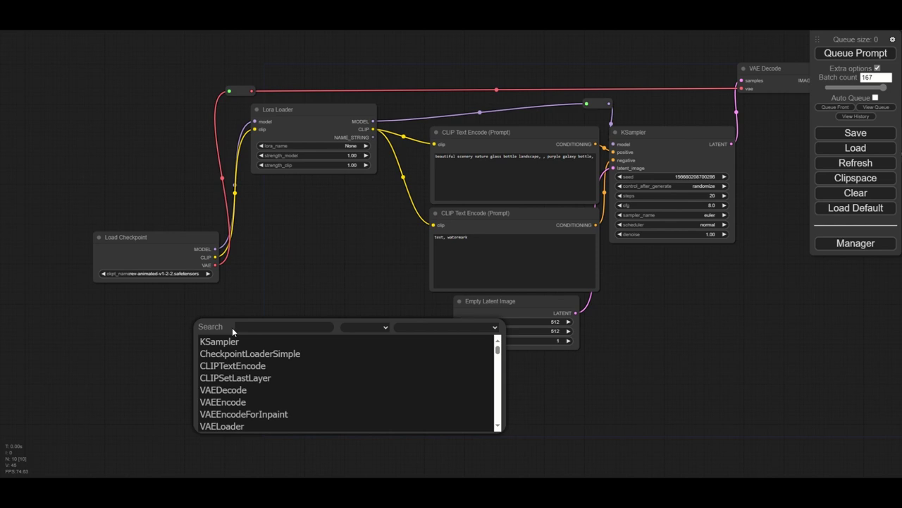
type("image")
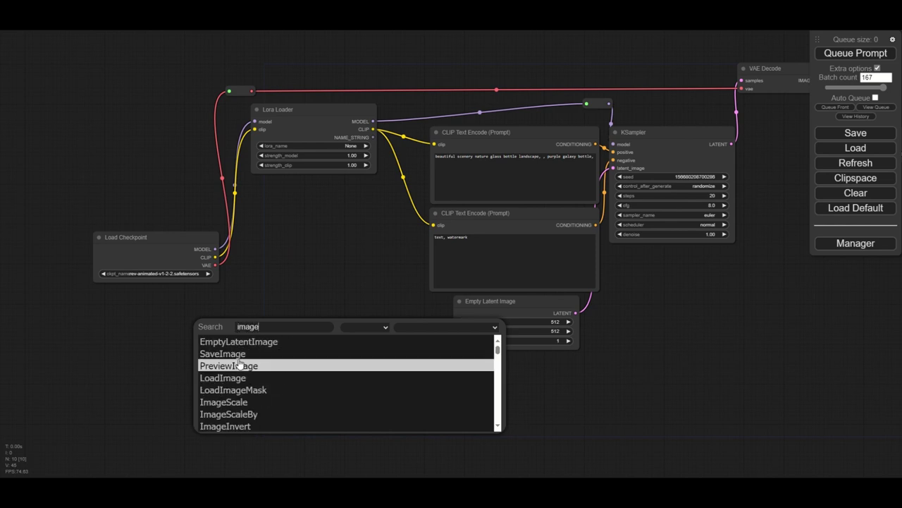
type(" ba")
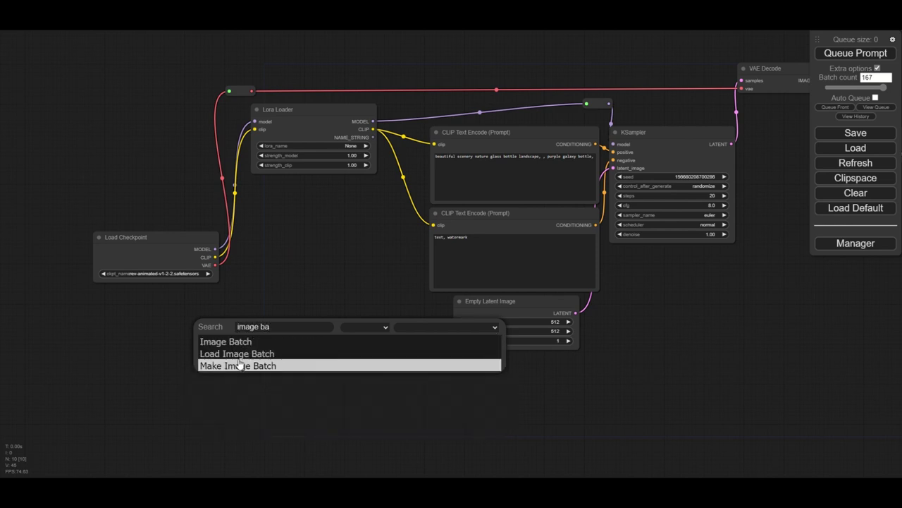
left_click(242, 354)
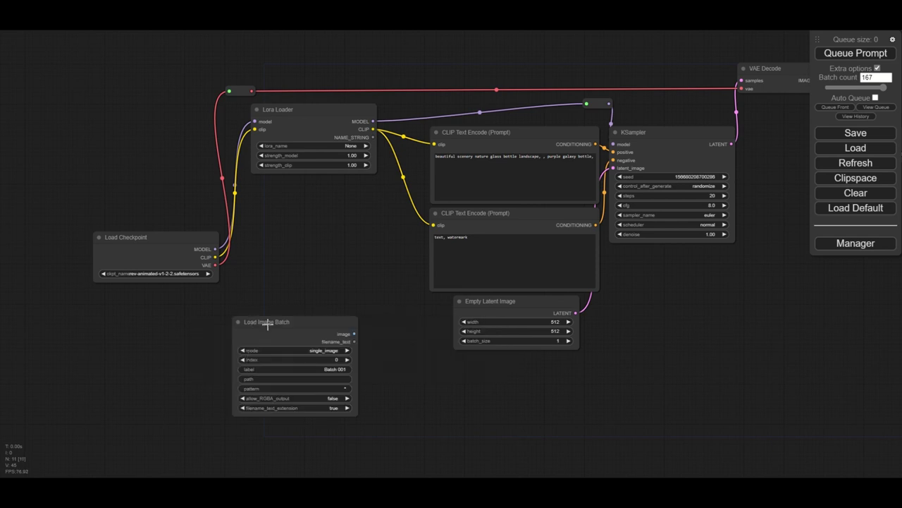
left_click_drag(267, 324, 155, 320)
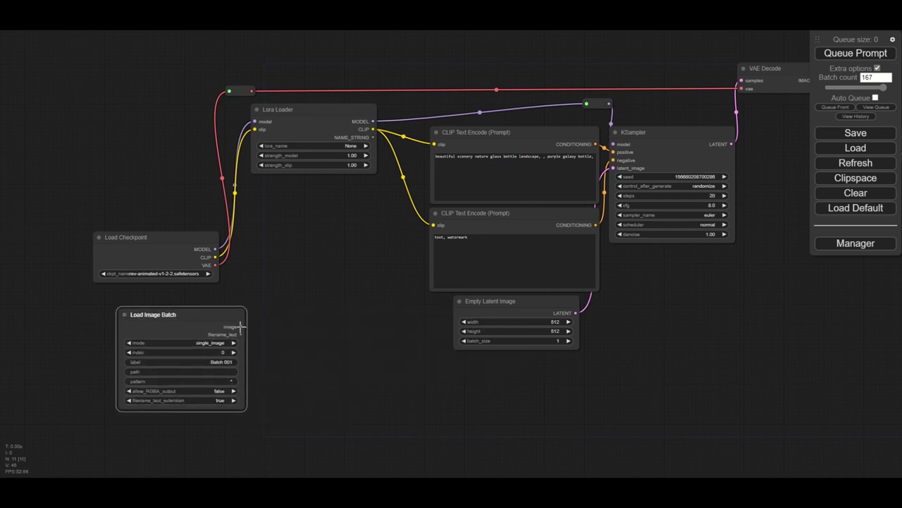
Step: Add a VAE Encode node for the batch images, connect the checkpoint's VAE, and route its latent to KSampler in place of Empty Latent Image
left_click_drag(240, 326, 324, 337)
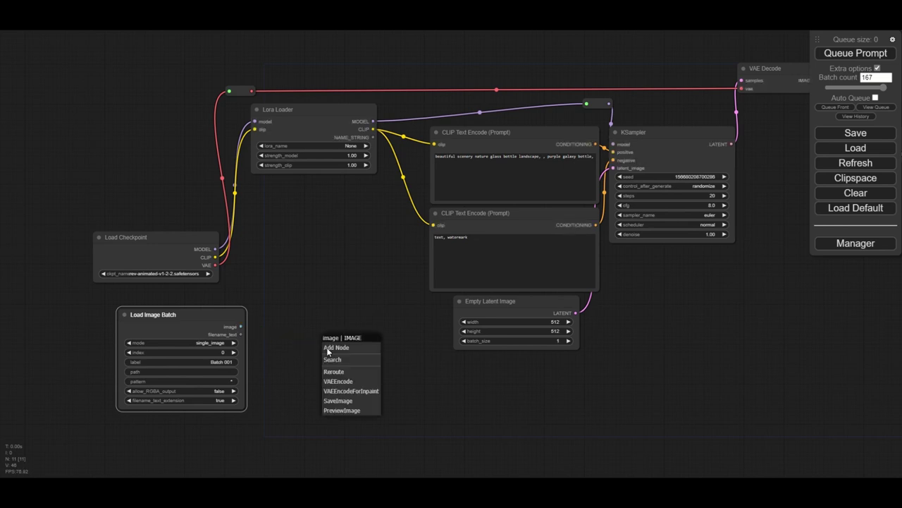
left_click(365, 381)
left_click(352, 342)
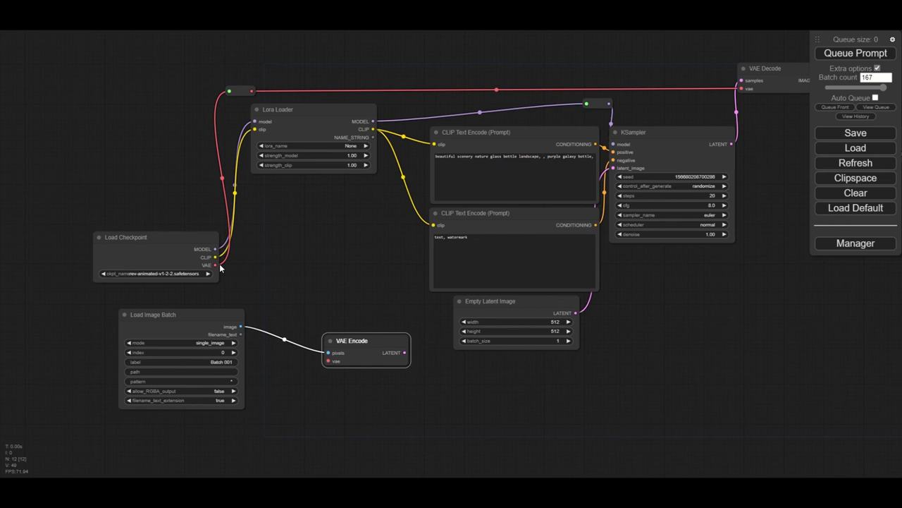
left_click_drag(218, 265, 326, 361)
left_click_drag(388, 353, 613, 168)
left_click(578, 428)
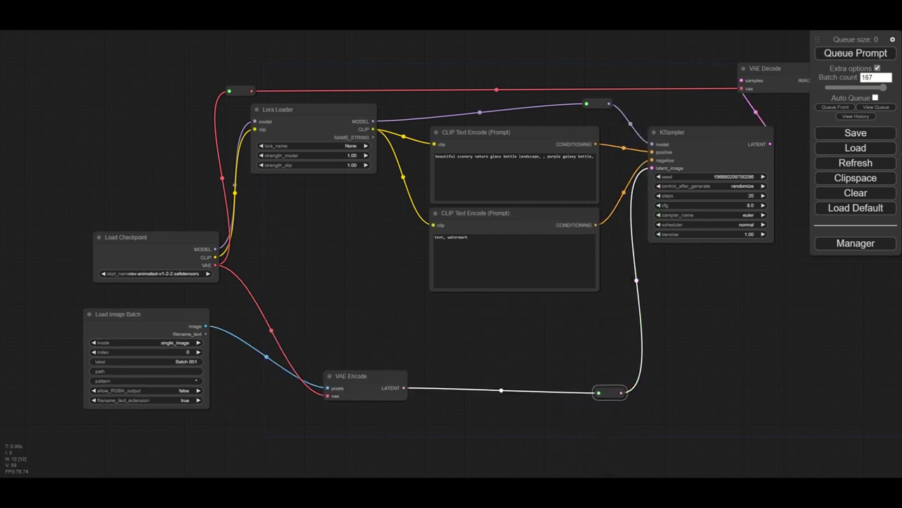
Step: Replace the "text, watermark" prompt with the negative prompt running from "EasyNegative, signature, multiple views, badhandv4, (deformed face), duplicate" to "ugly, disgusting, amputation"
double_click(476, 241)
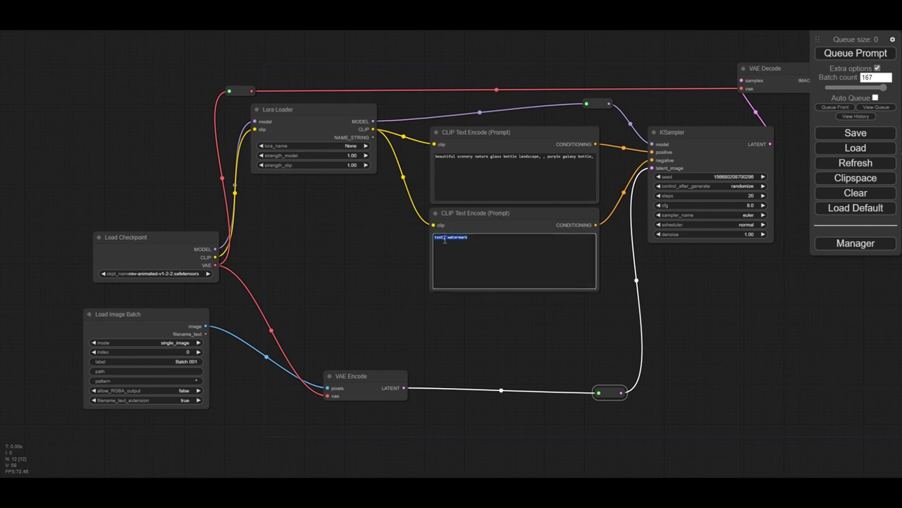
type("EasyNegative, signature, multiple views, badhandv4, (deformed face), duplicate, light glare on film, light reflected on film, (deformed iris, deformed pupils, mutated hands and fingers:1.4), (deformed, distorted, disfigured:1.3), poorly drawn, bad anatomy, wrong anatomy, extra limb, missing limb, floating limbs, disconnected limbs, mutation, mutated, ugly, disgusting, amputation\"   ],")
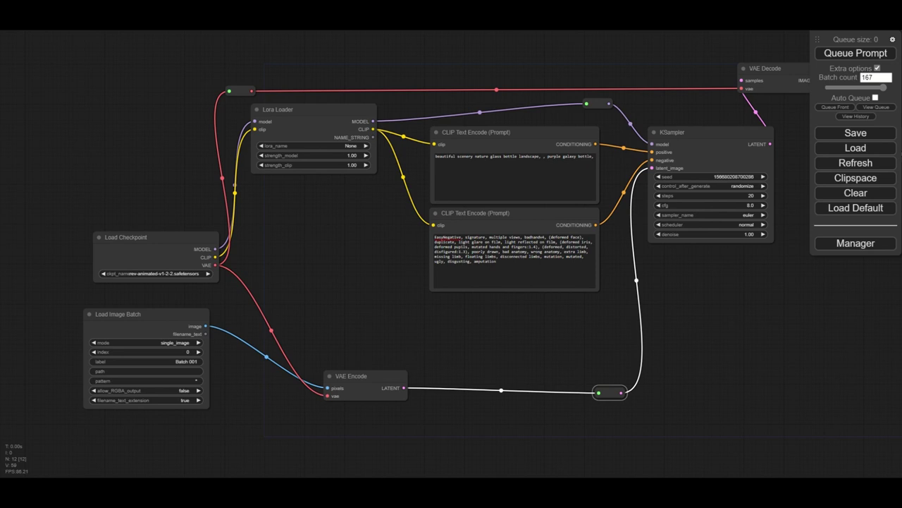
Step: Replace the positive prompt with "Woman wearing a tracksuit, urban, cartoon art, colorful, 8k, high quality, purple jacket, red pants"
left_click(504, 155)
key("ctrl+a")
type("woman wearing a tracksuit, urban, cartoon art, colorful, 8k, high quality, purple jacket, red pants")
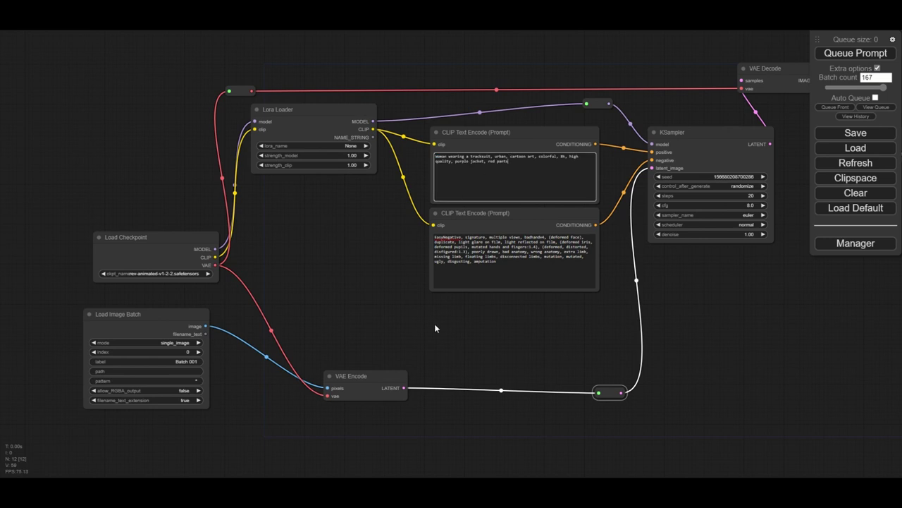
Step: Choose the rev-animated-v1-2-2.safetensors checkpoint and the thickline_fp16.safetensors LoRA
left_click(212, 278)
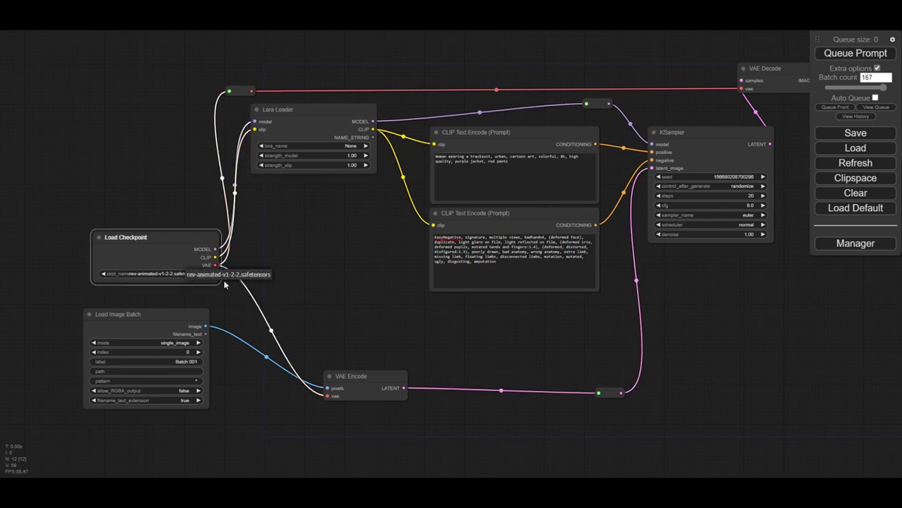
left_click(352, 146)
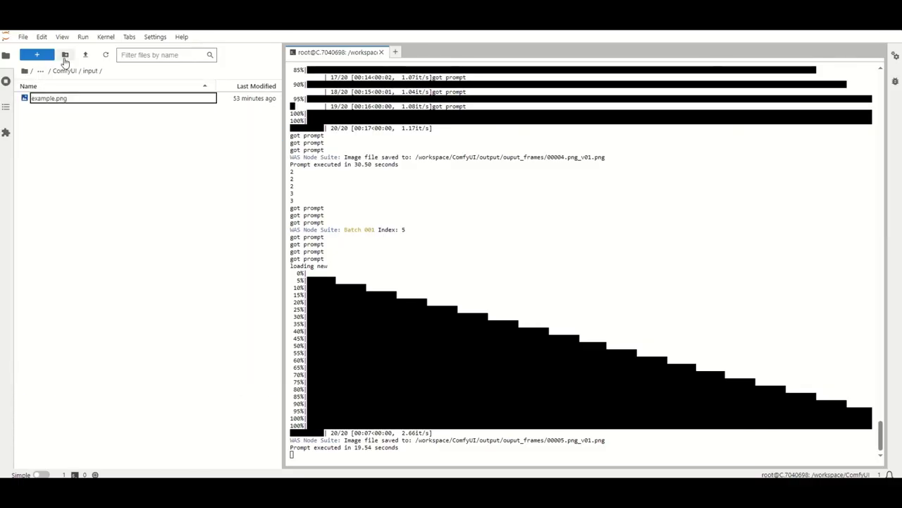
Step: In JupyterLab, create a folder named Test inside ComfyUI/input and open it
left_click(64, 57)
type("In")
key("BackSpace")
key("BackSpace")
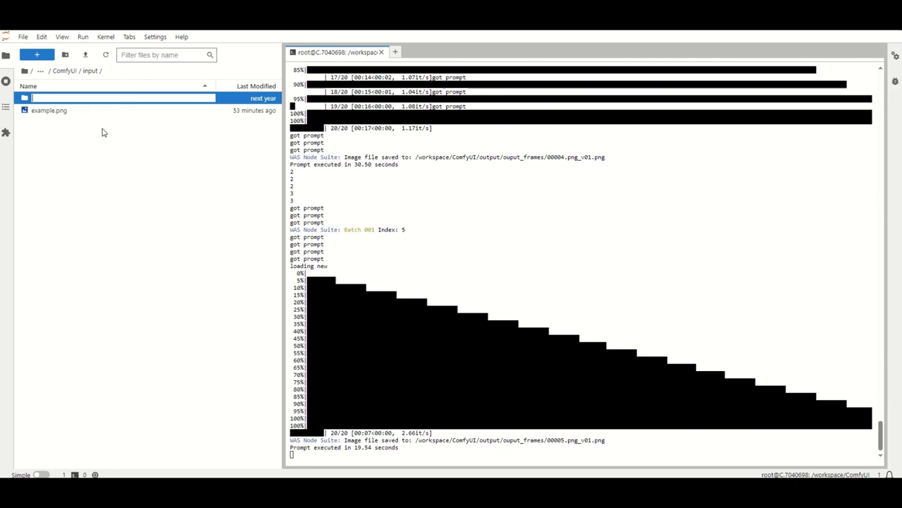
type("Test")
key("Return")
double_click(56, 98)
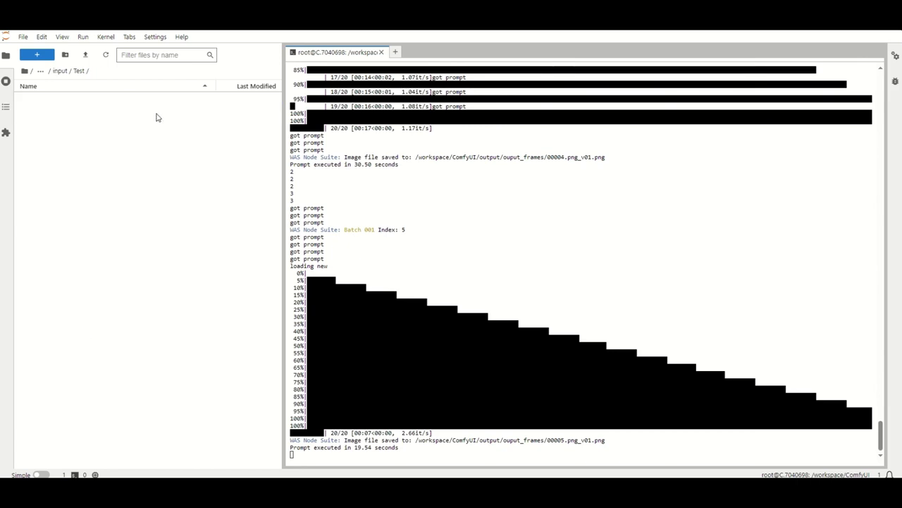
Step: Upload frames 00001, 00043, 00068 and 00150 from the exported frame sequence into the Test folder
key("alt+Tab")
left_click_drag(492, 47, 109, 148)
key("alt+Tab")
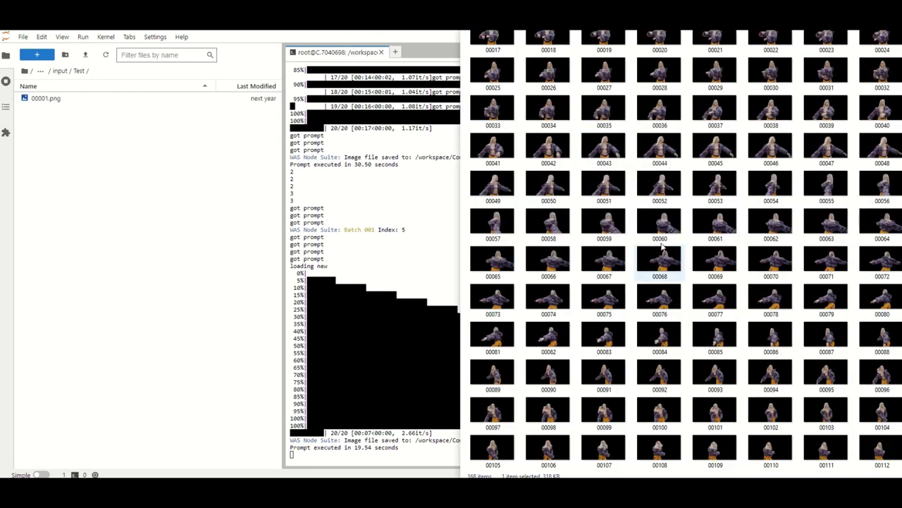
left_click_drag(604, 233, 110, 224)
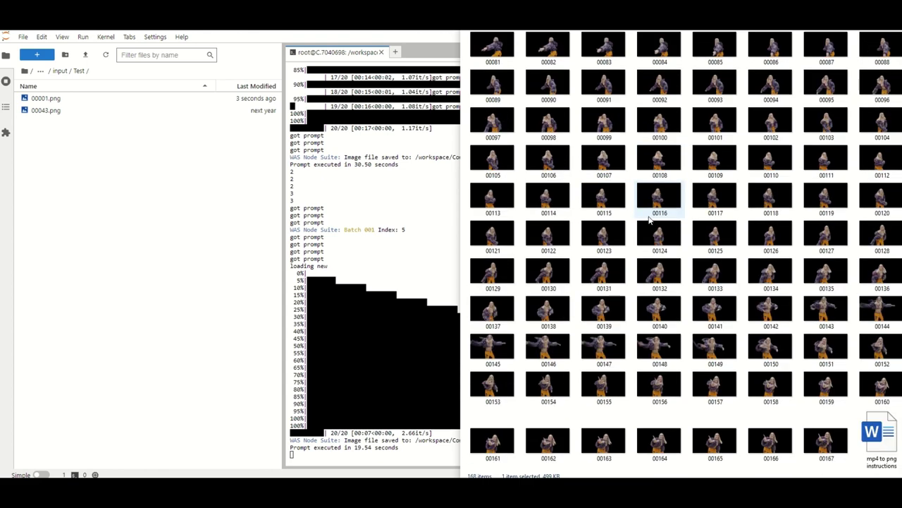
scroll(649, 221, "down", 4)
left_click_drag(656, 201, 211, 197)
key("alt+Tab")
scroll(729, 223, "down", 6)
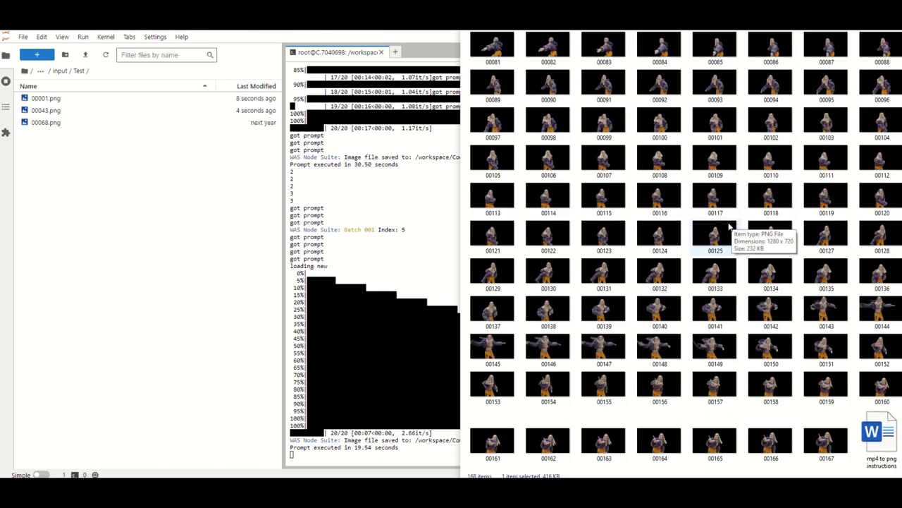
left_click_drag(773, 347, 280, 193)
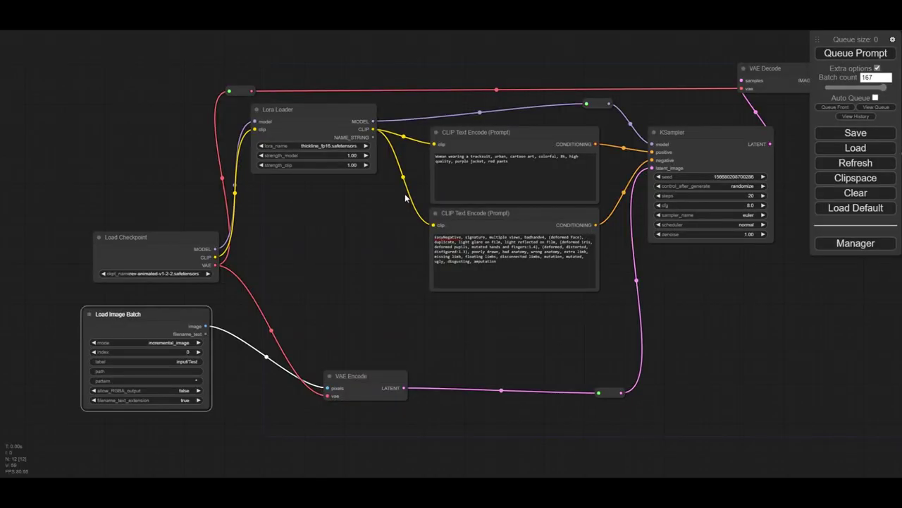
Step: In ComfyUI, delete the Save Image node and connect a Preview Image node to the VAE Decode output instead
scroll(405, 198, "down", 1)
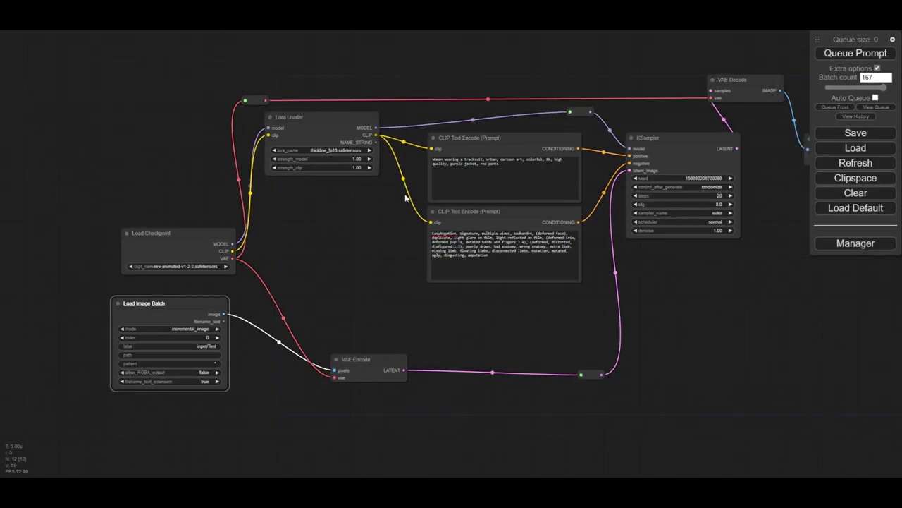
scroll(567, 354, "down", 1)
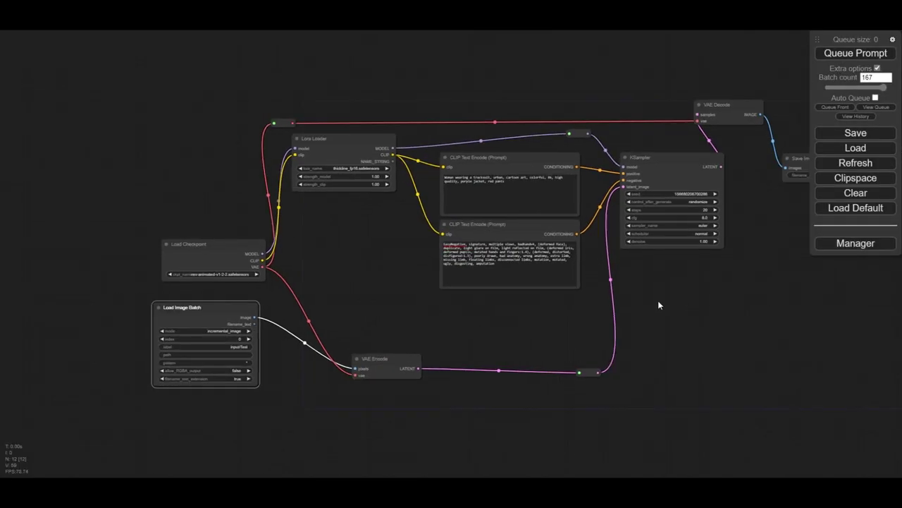
left_click_drag(658, 300, 558, 306)
left_click(693, 160)
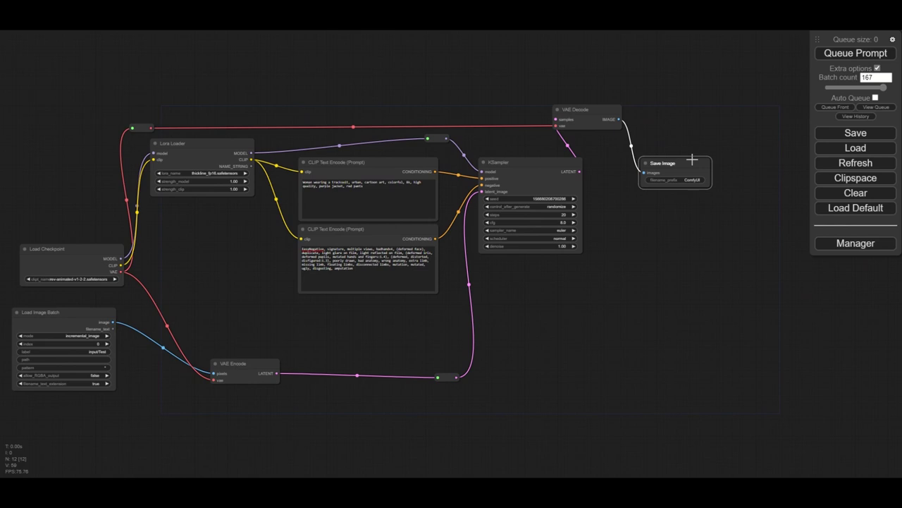
key("Delete")
left_click_drag(619, 118, 601, 162)
left_click(632, 233)
scroll(579, 240, "up", 2)
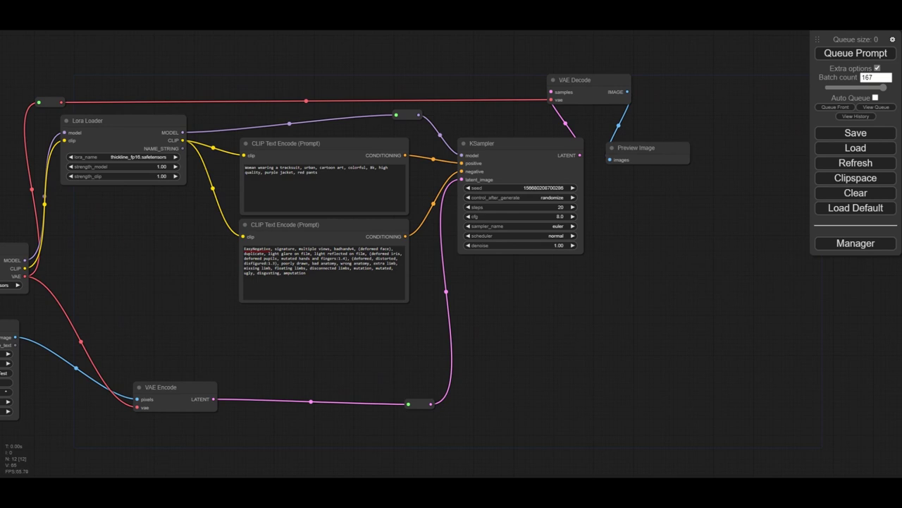
left_click(555, 187)
left_click_drag(585, 187, 567, 184)
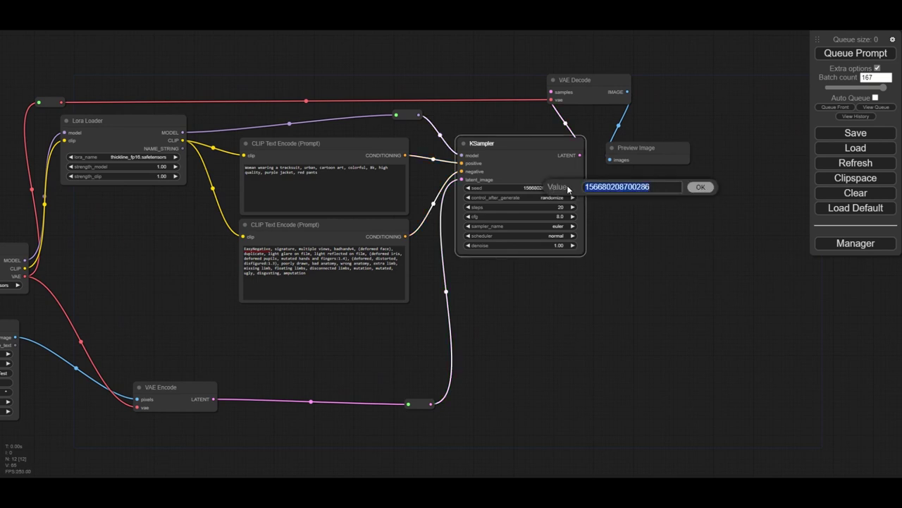
key("ctrl+v")
left_click(699, 187)
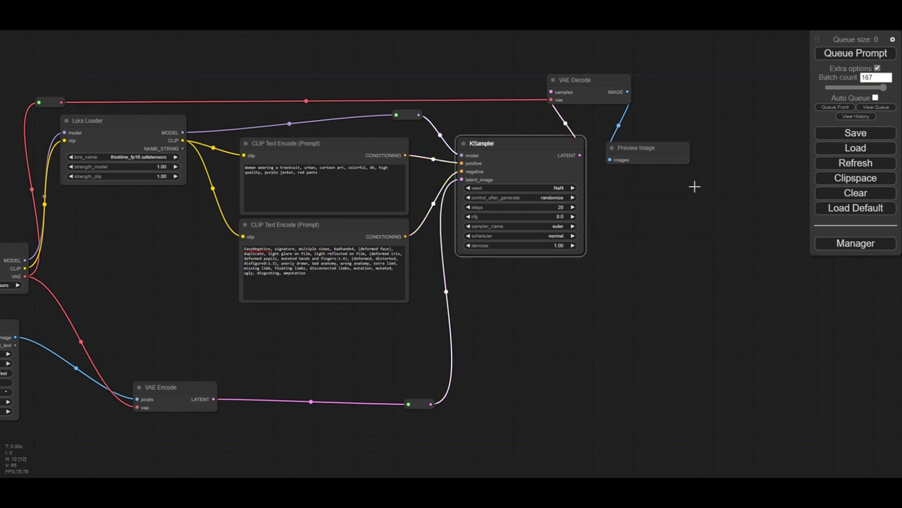
left_click(563, 188)
key("ctrl+v")
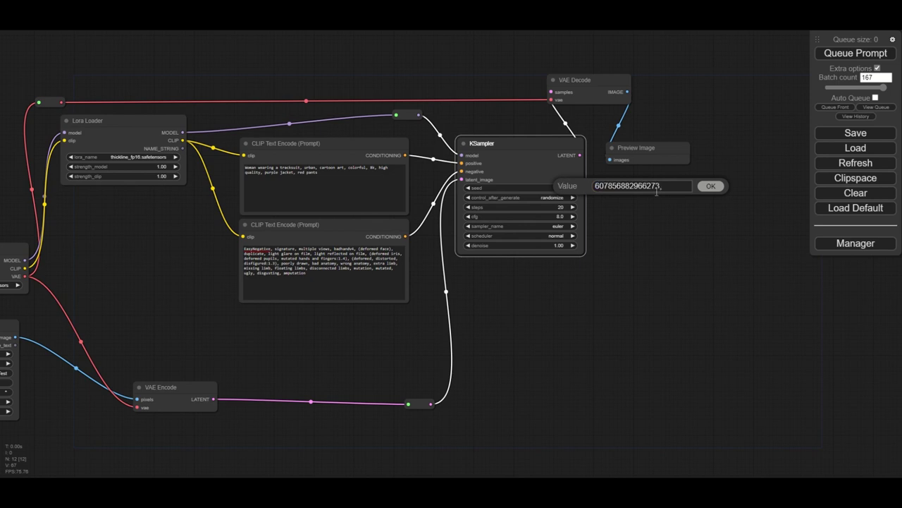
left_click(713, 187)
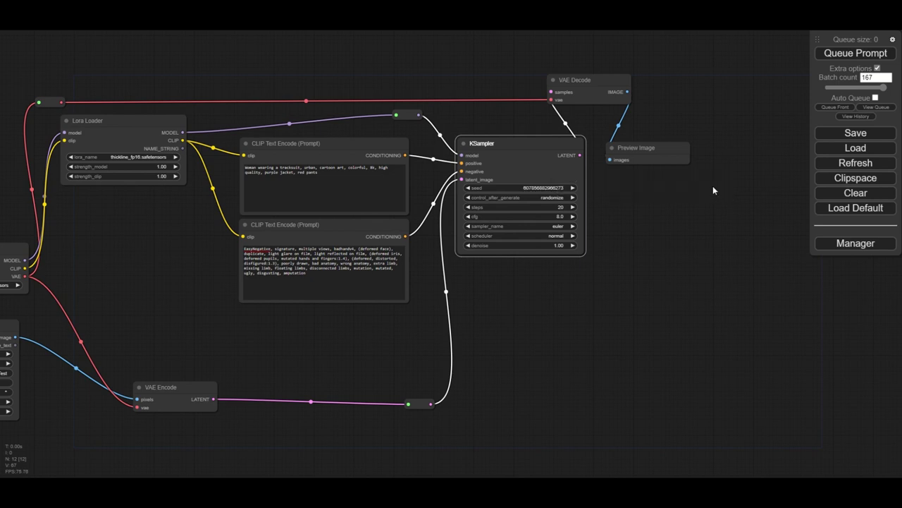
Step: Set the KSampler's control_after_generate to fixed and its cfg to 3.0
left_click(552, 197)
left_click(575, 199)
left_click(561, 217)
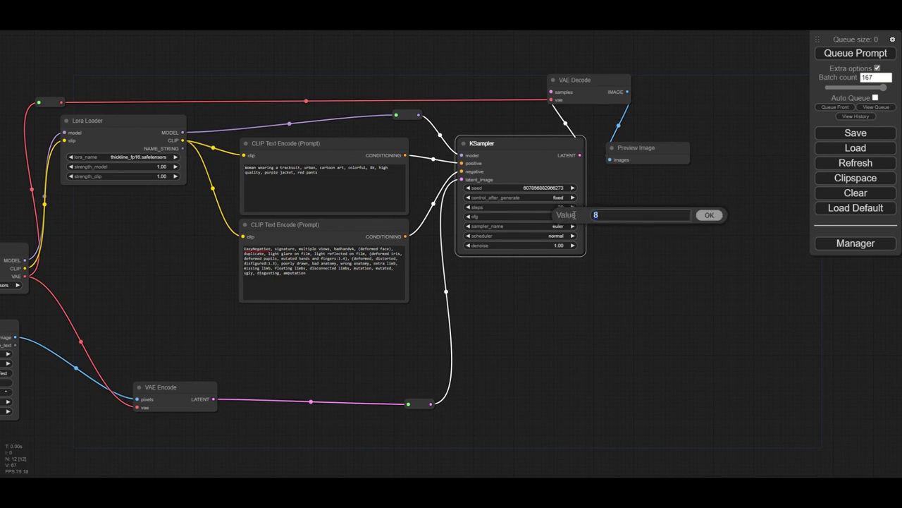
left_click(707, 215)
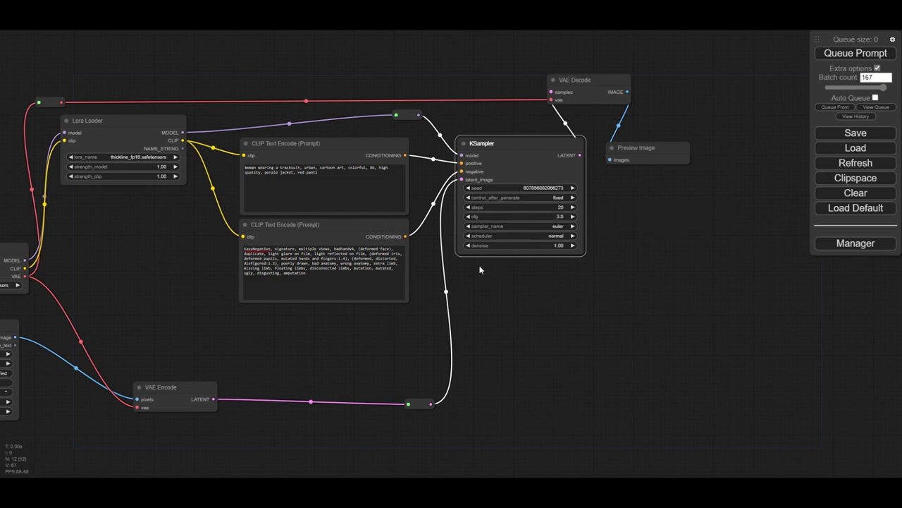
Step: Set the Load Image Batch path to input/Test
scroll(480, 266, "down", 1)
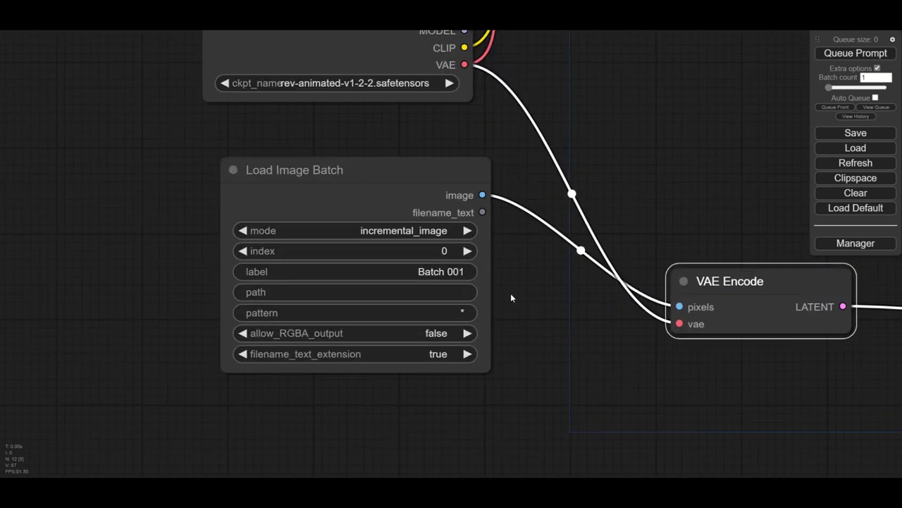
left_click_drag(511, 294, 532, 322)
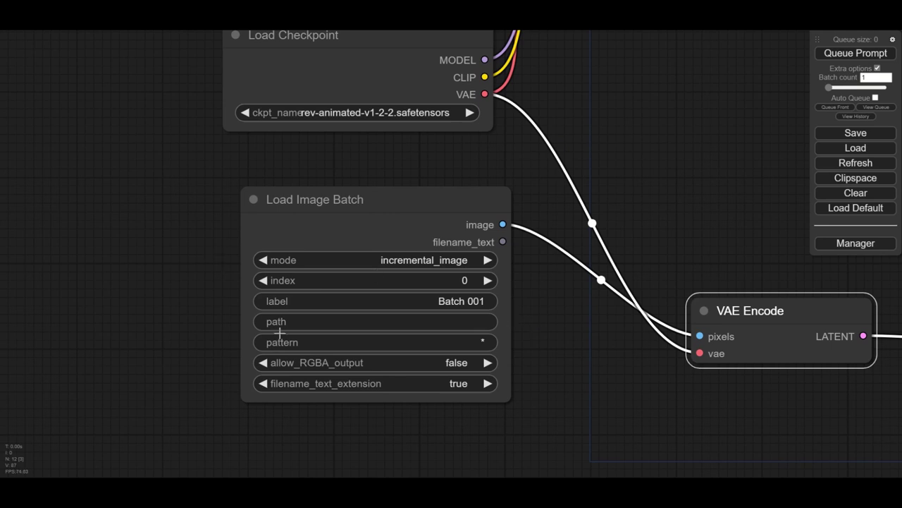
left_click(447, 323)
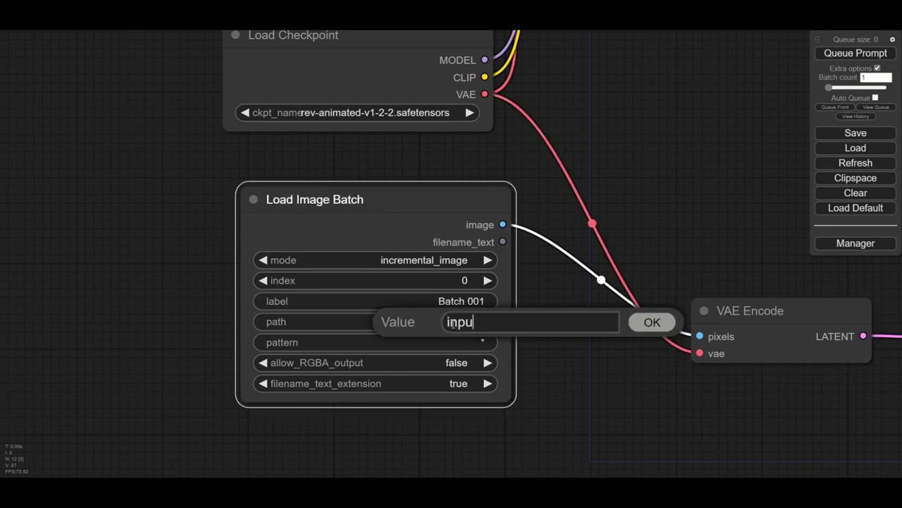
key("Return")
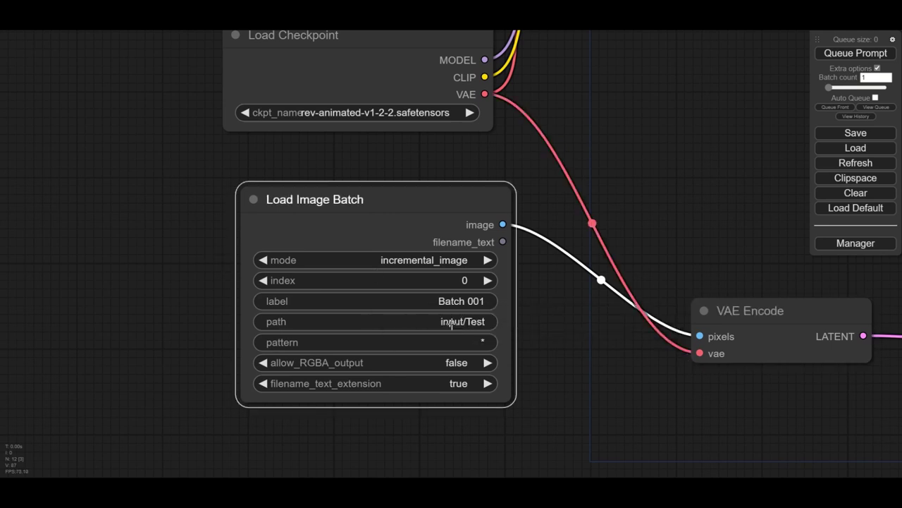
Step: Queue the prompt and inspect the generated image in the Preview Image node
scroll(451, 323, "down", 6)
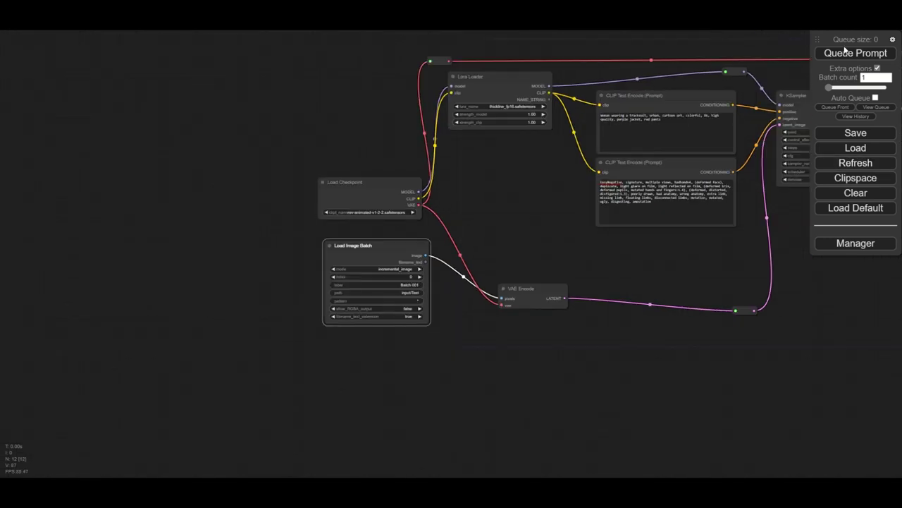
left_click(845, 50)
scroll(589, 222, "down", 6)
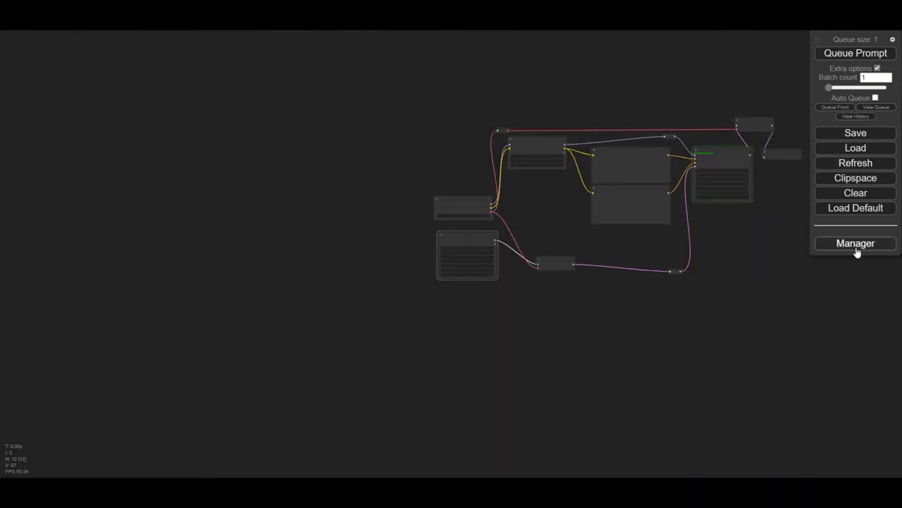
left_click_drag(795, 313, 584, 312)
scroll(564, 209, "up", 2)
scroll(567, 159, "up", 8)
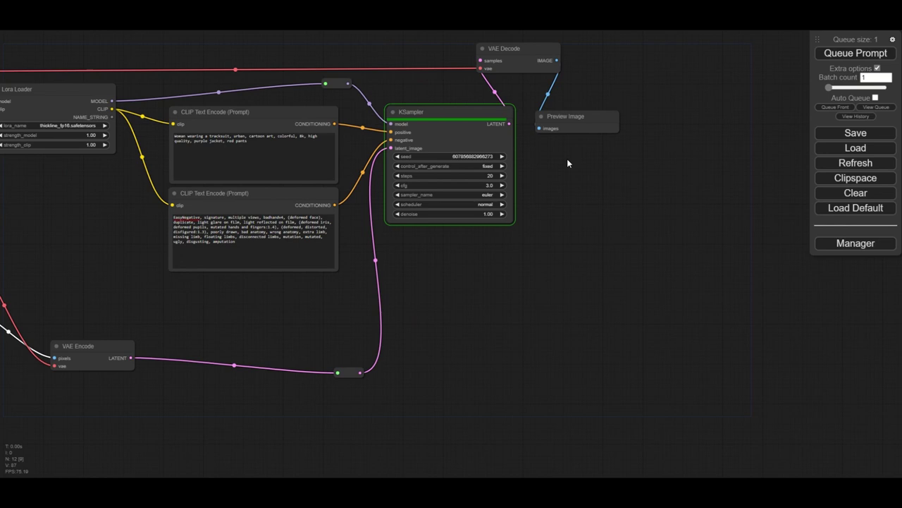
scroll(573, 164, "up", 4)
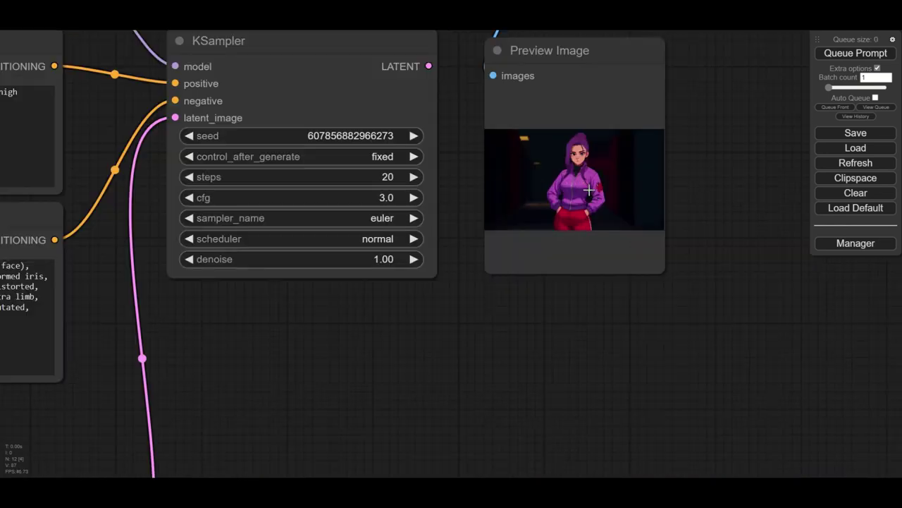
Step: Shrink both CLIP Text Encode nodes and move them close beside the Lora Loader
scroll(564, 211, "down", 15)
scroll(579, 280, "up", 8)
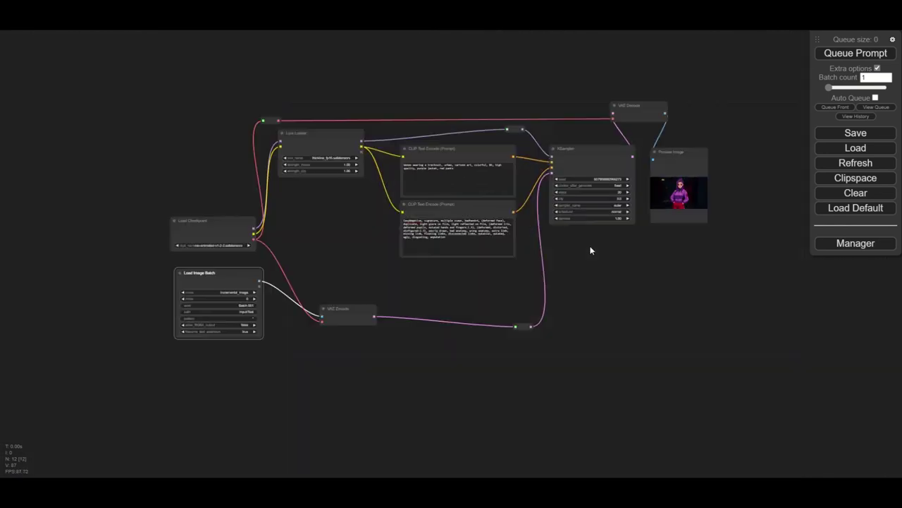
left_click_drag(495, 177, 425, 165)
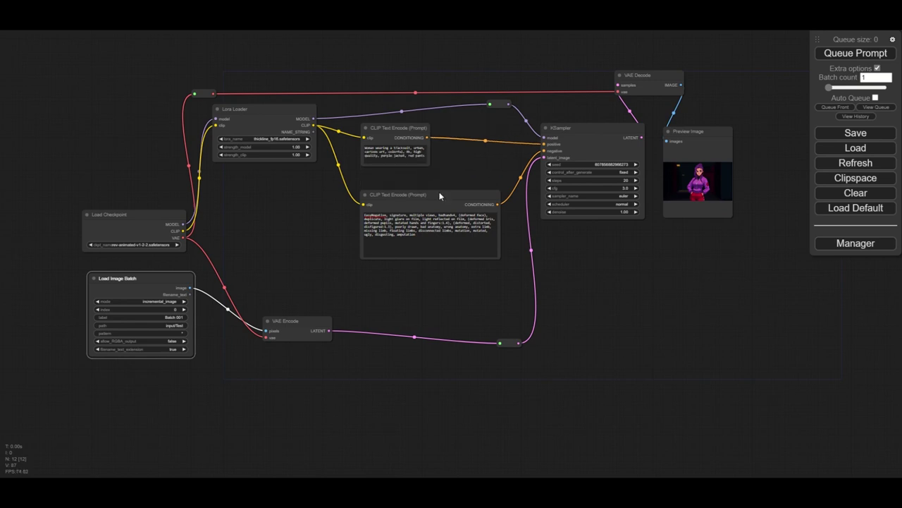
left_click_drag(497, 262, 443, 263)
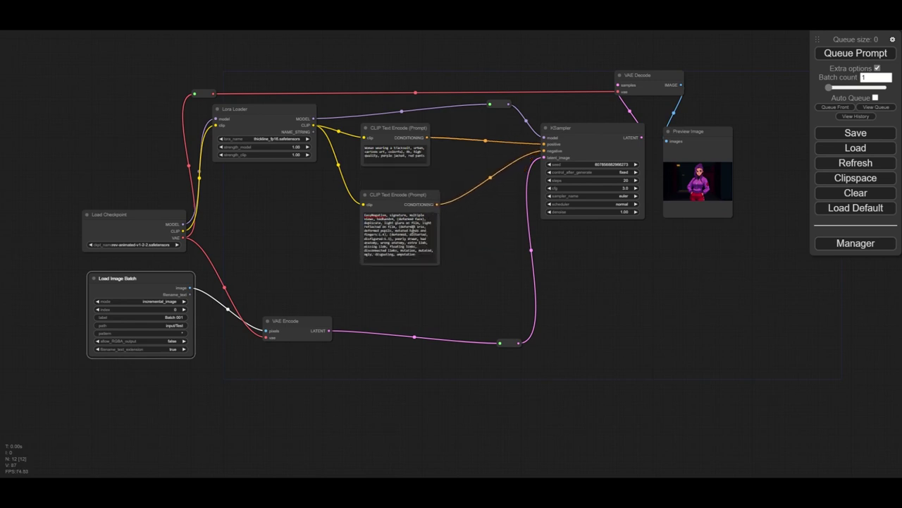
left_click_drag(381, 190, 341, 174)
left_click_drag(380, 125, 342, 122)
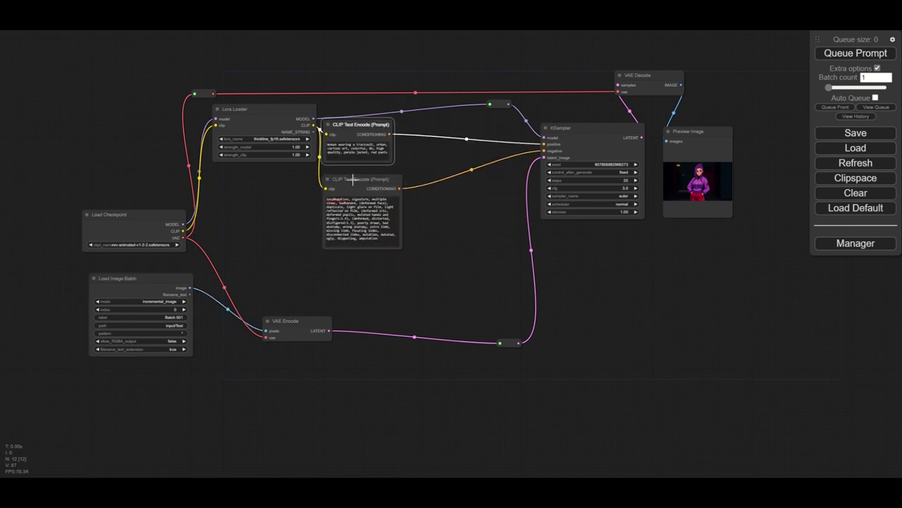
left_click_drag(352, 179, 347, 174)
Step: Move the KSampler, VAE Decode and Preview Image nodes together farther away from the prompt nodes to make room
scroll(347, 172, "down", 5)
left_click_drag(788, 252, 507, 149)
left_click_drag(533, 195, 635, 195)
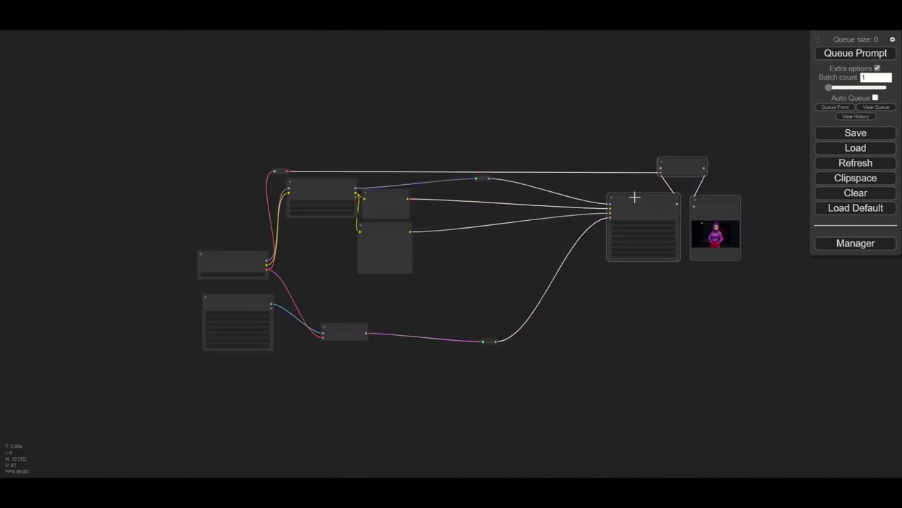
Step: Add a ControlNetApplyAdvanced node between the prompt nodes and the KSampler, and narrow it
scroll(479, 256, "up", 4)
left_click_drag(479, 256, 509, 263)
double_click(473, 192)
type("control")
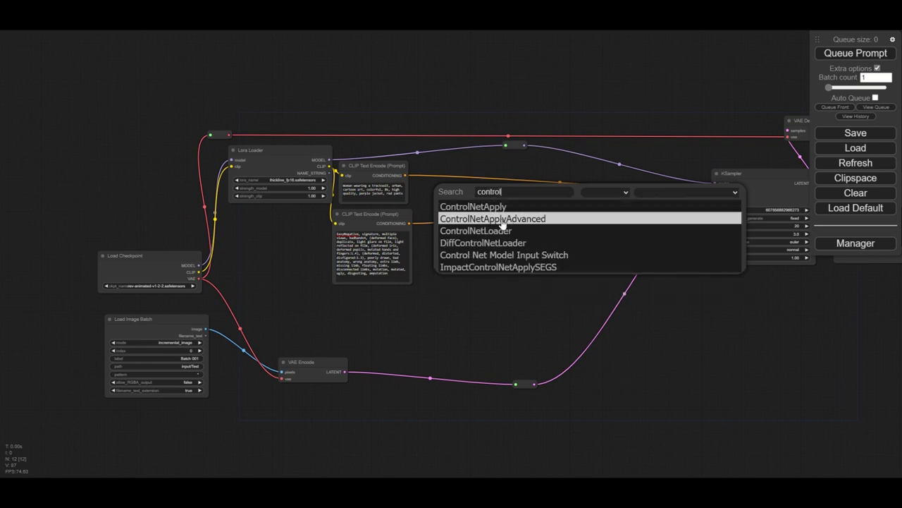
left_click(504, 221)
left_click_drag(517, 191, 519, 171)
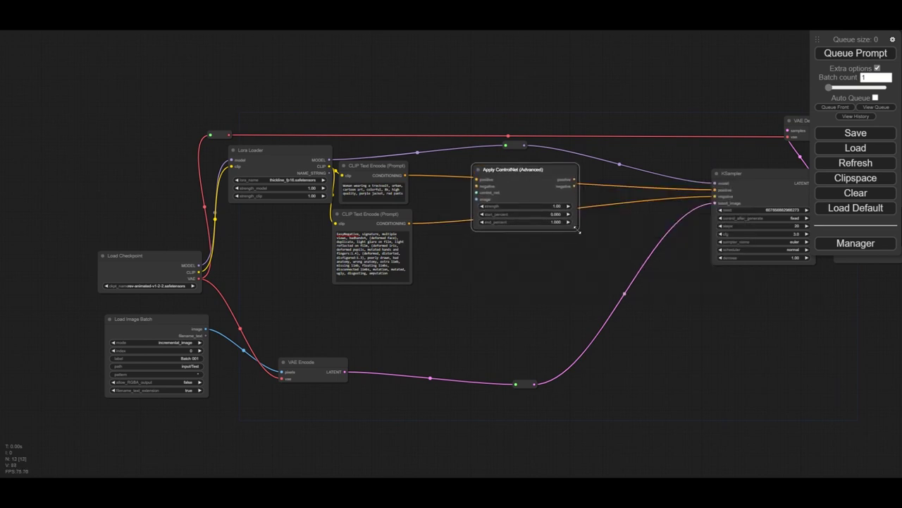
left_click_drag(577, 226, 531, 226)
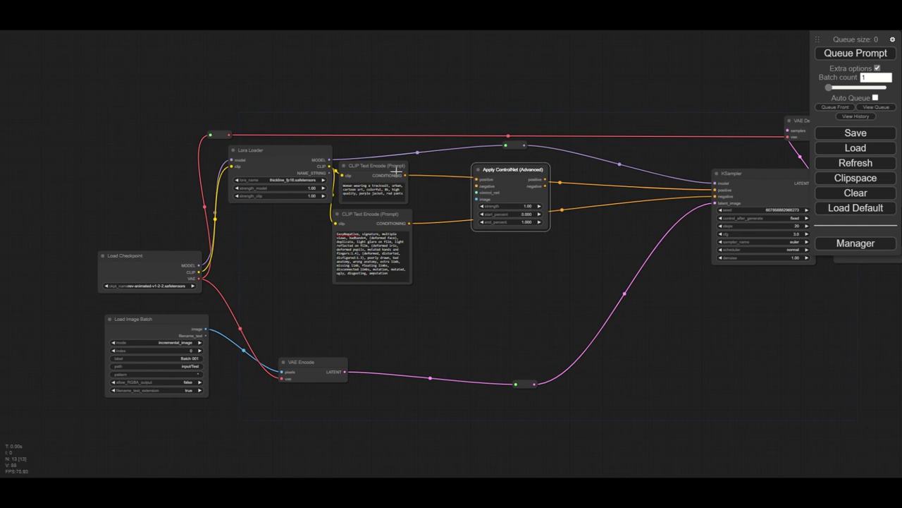
Step: Route the prompt conditioning into Apply ControlNet (Advanced) and its positive and negative outputs into the matching KSampler inputs
left_click_drag(404, 173, 473, 185)
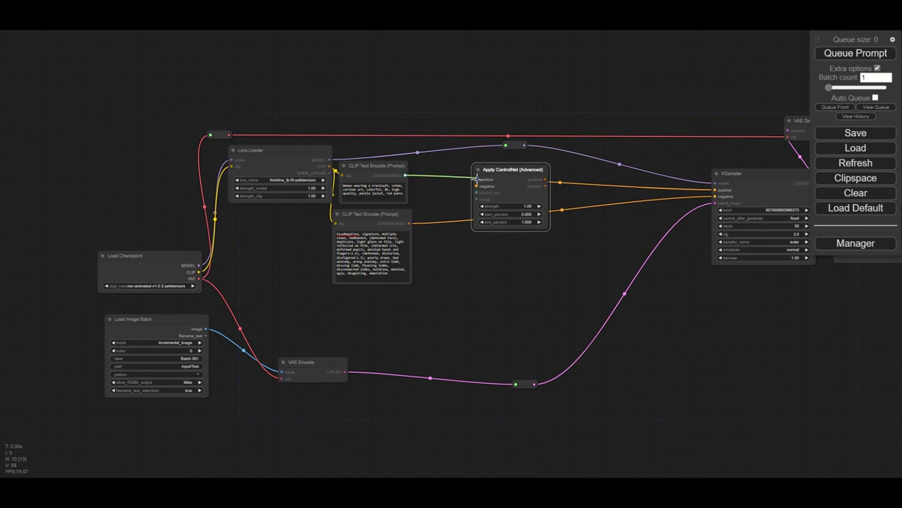
left_click_drag(477, 179, 478, 179)
left_click_drag(409, 223, 477, 185)
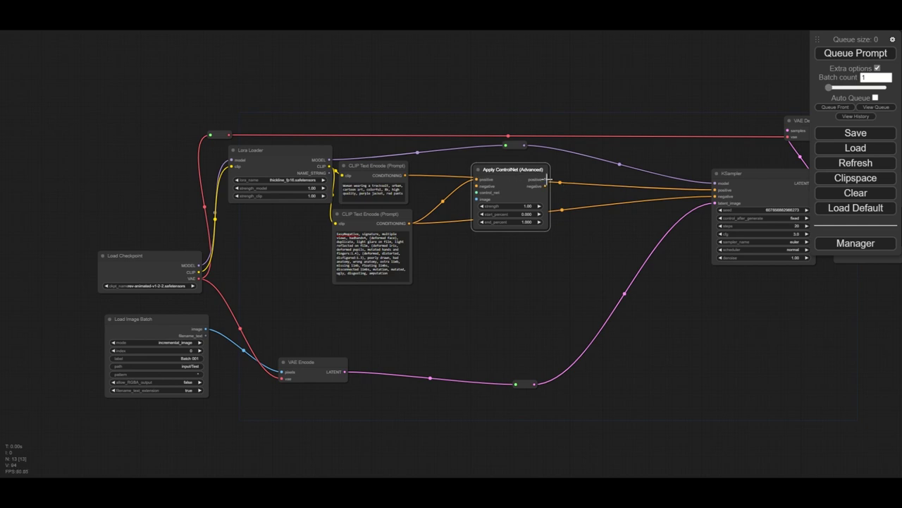
left_click_drag(547, 179, 716, 189)
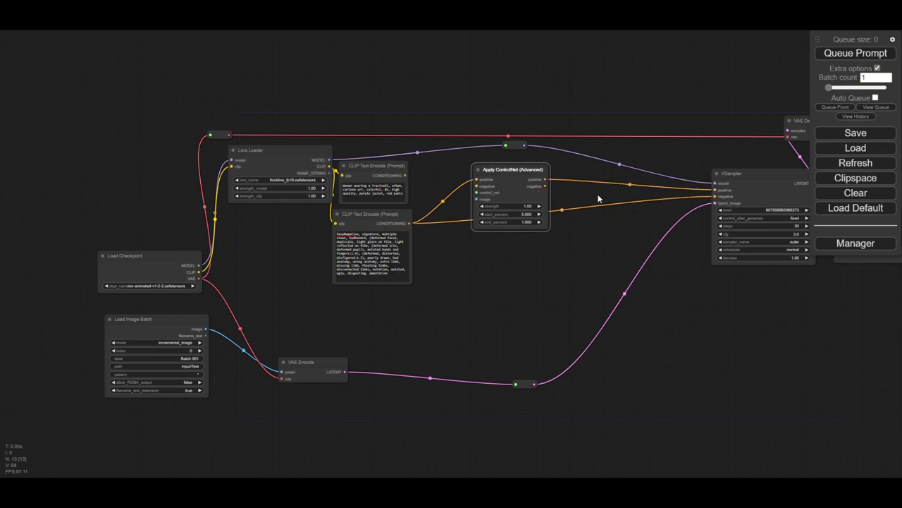
left_click_drag(545, 185, 716, 197)
Step: Add a ControlNetLoader on the control_net input, choose control_v11p_sd15_lineart.pth, and place it directly below Apply ControlNet (Advanced)
left_click_drag(476, 194, 466, 263)
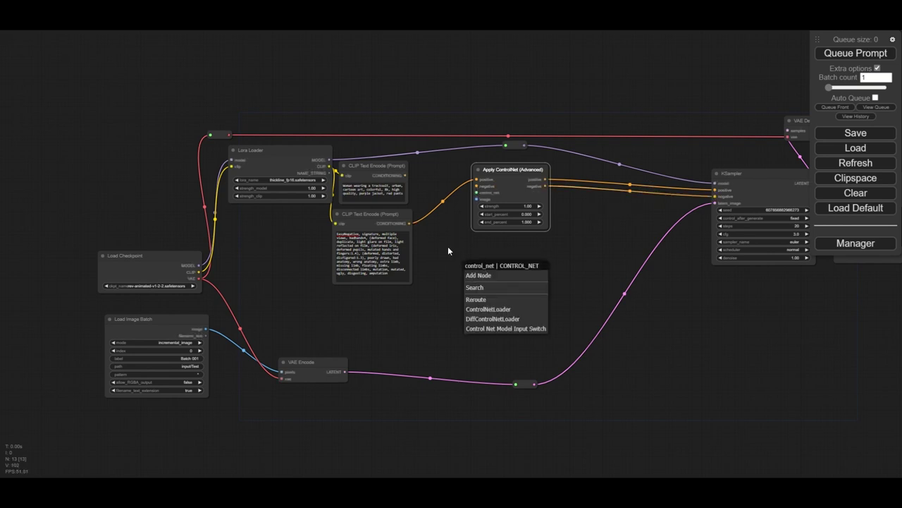
left_click(494, 309)
scroll(529, 289, "up", 10)
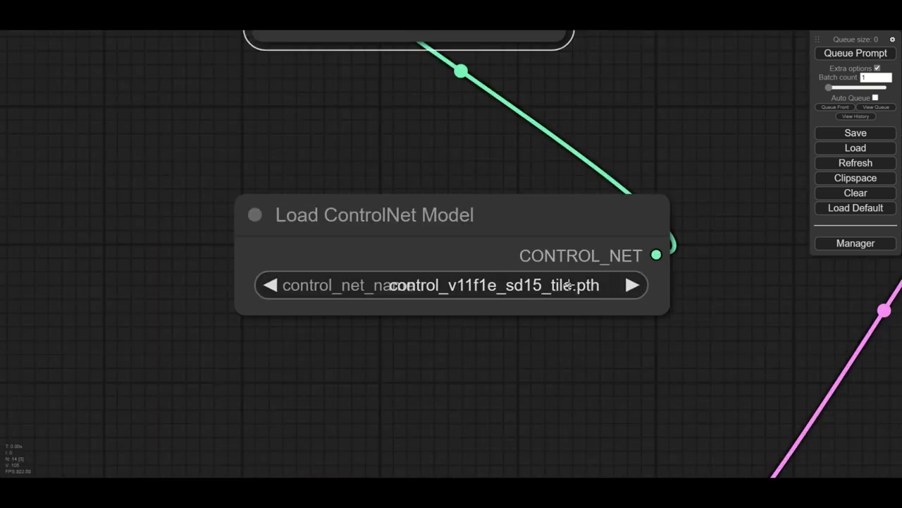
left_click(549, 287)
left_click(574, 288)
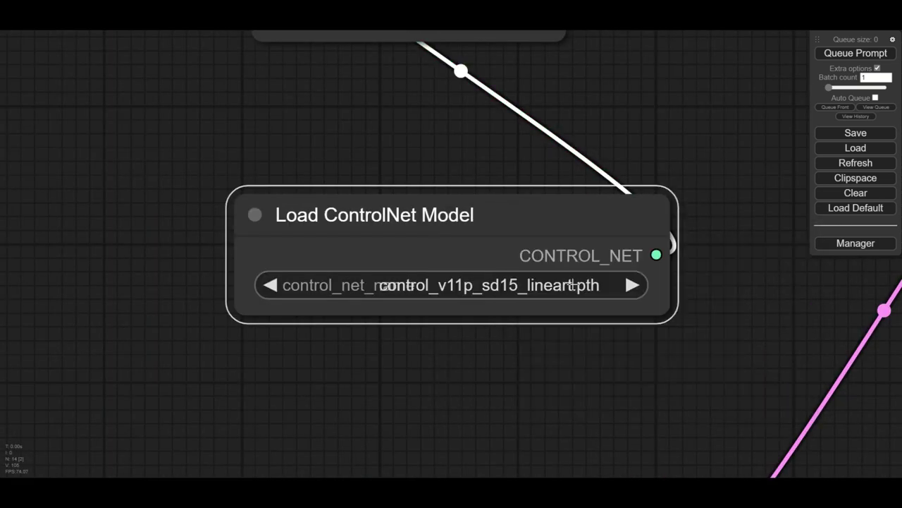
scroll(452, 235, "down", 10)
left_click_drag(438, 234, 438, 197)
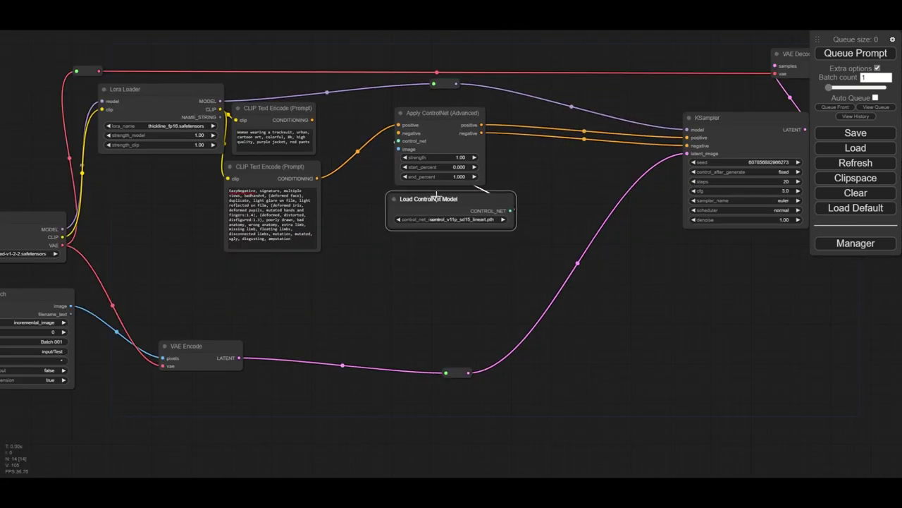
Step: Add a compact LineArtPreprocessor node, wired from Load Image Batch's image output to the image input of Apply ControlNet (Advanced)
scroll(415, 242, "up", 2)
left_click_drag(415, 242, 500, 259)
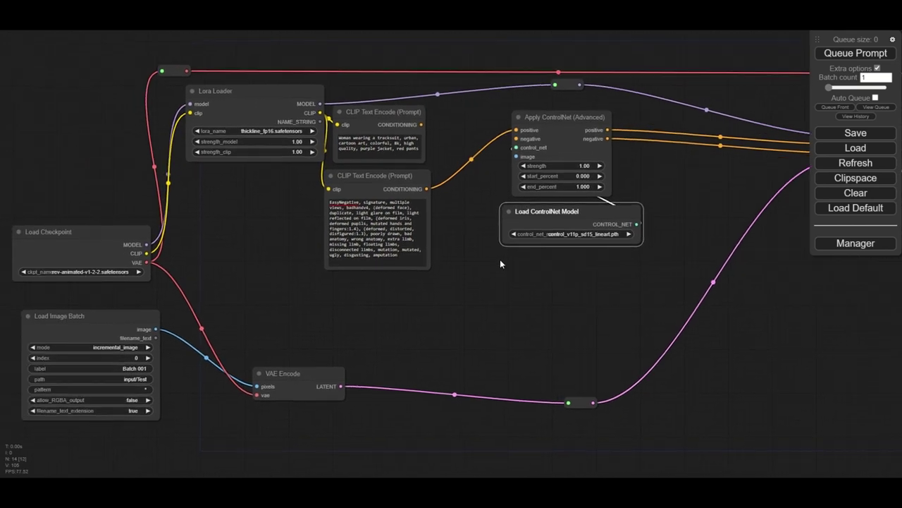
double_click(464, 266)
type("prep")
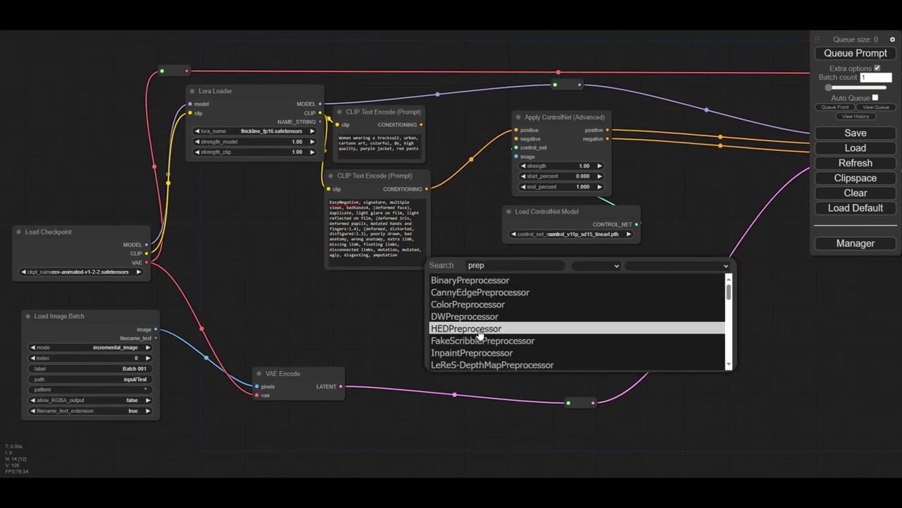
scroll(494, 344, "down", 1)
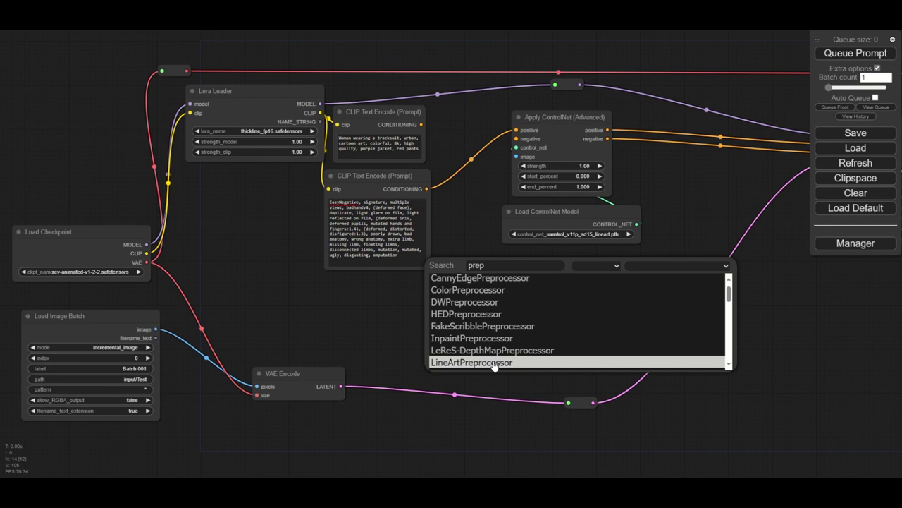
left_click(497, 363)
left_click_drag(601, 299, 488, 268)
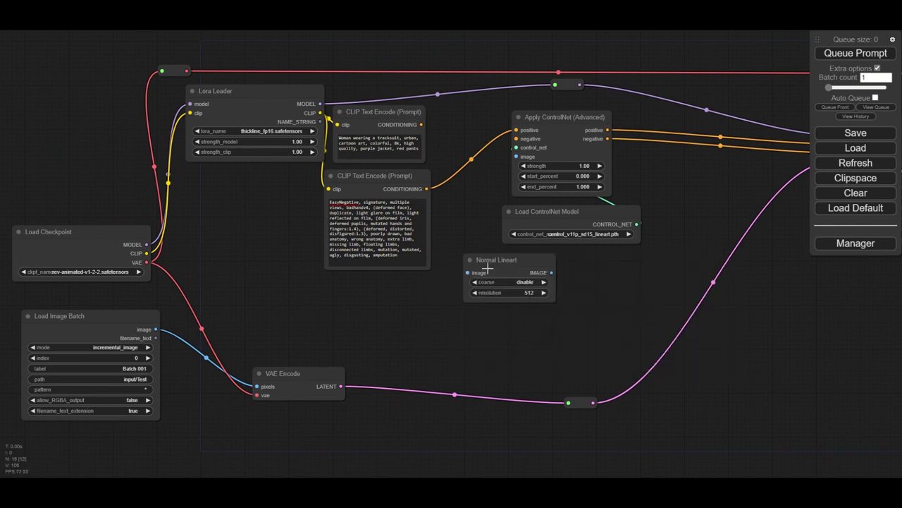
left_click_drag(156, 329, 467, 273)
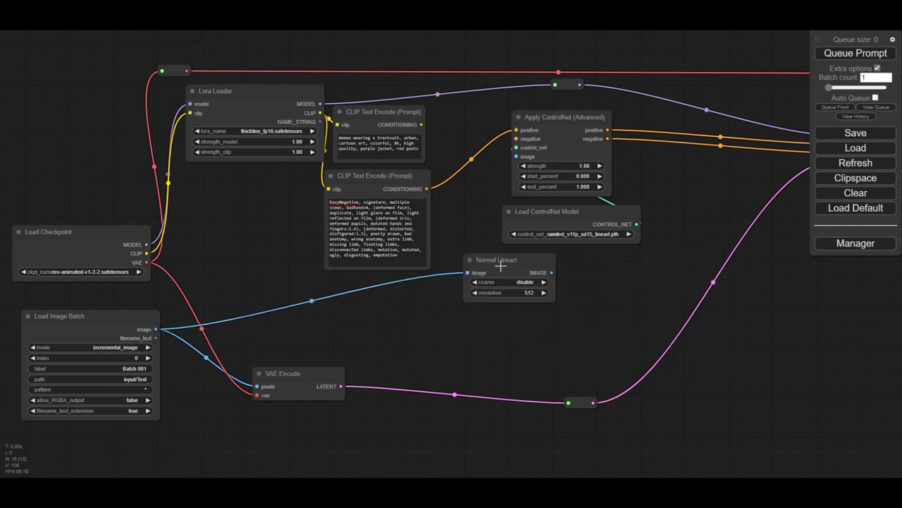
left_click_drag(527, 266, 516, 156)
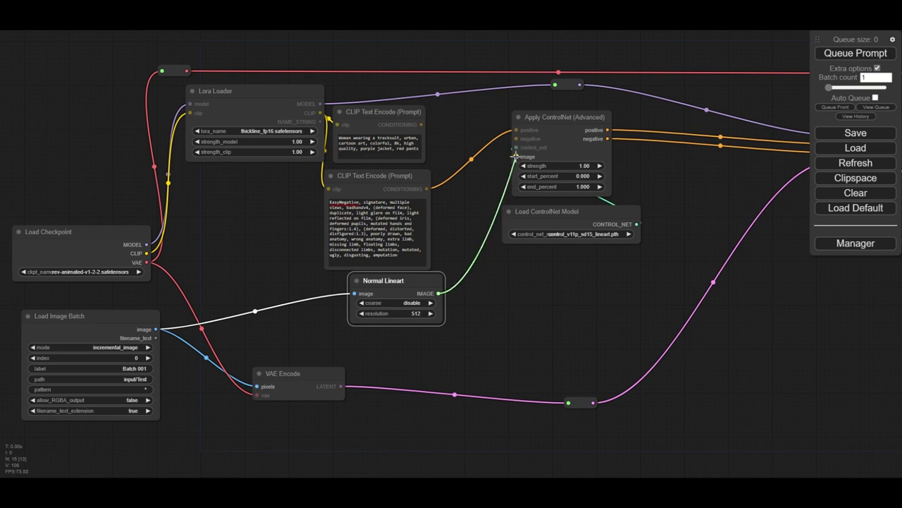
Step: Attach a Preview Image node to Normal Lineart's output, and wire both prompts into their matching inputs on Apply ControlNet (Advanced)
left_click_drag(438, 293, 483, 266)
left_click(509, 331)
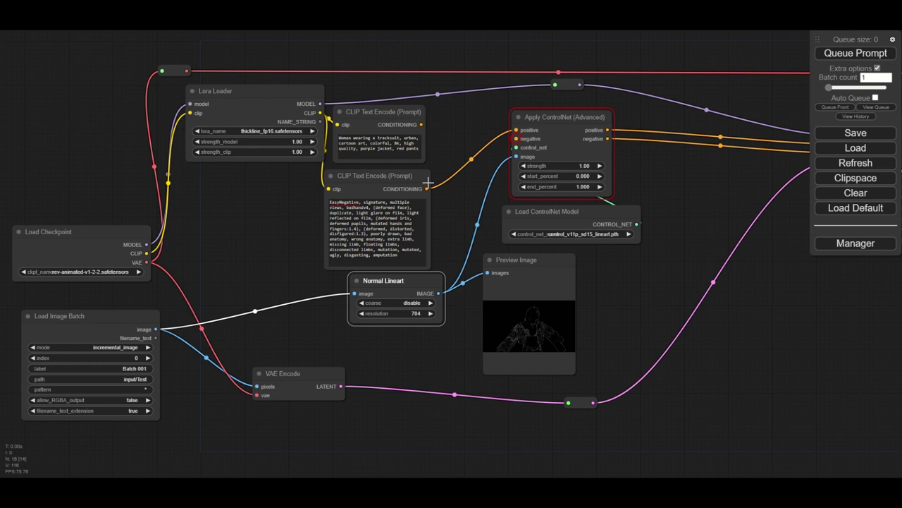
left_click_drag(423, 125, 517, 138)
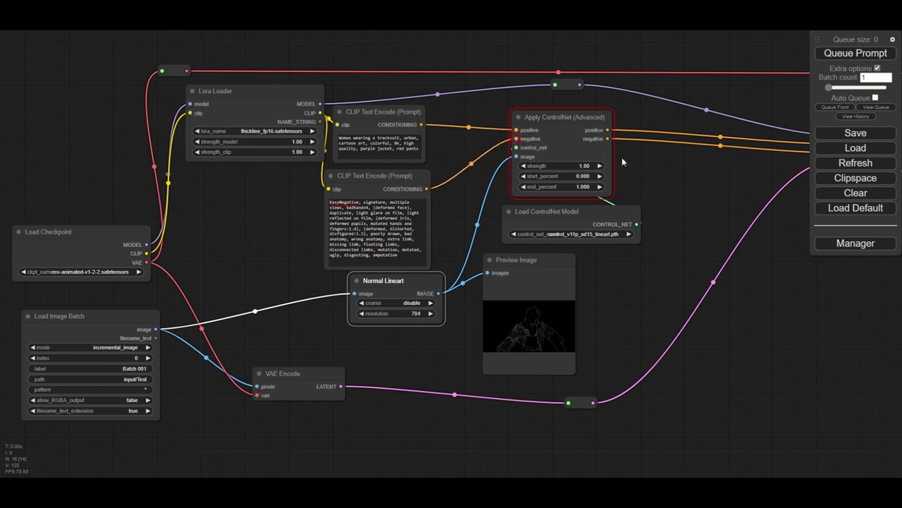
Step: Show the queue list and run the workflow with the lineart ControlNet connected
scroll(621, 157, "down", 2)
left_click_drag(650, 170, 590, 182)
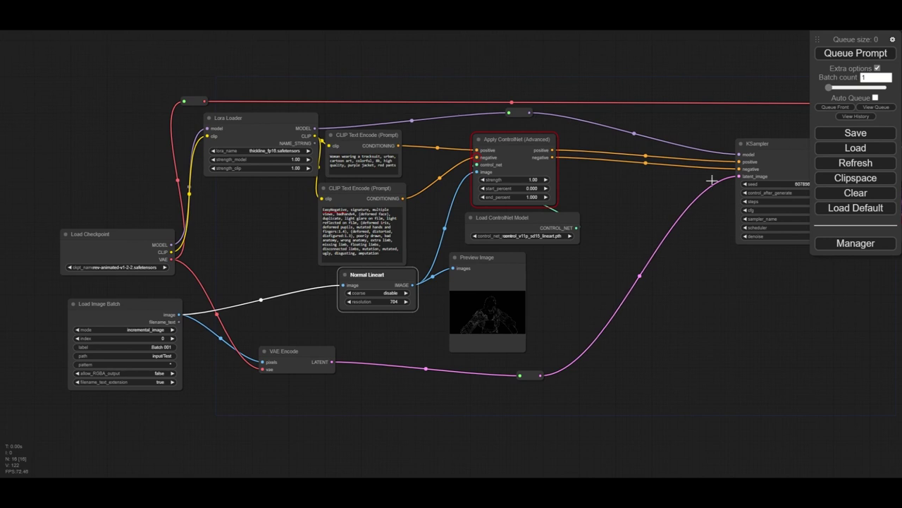
scroll(693, 237, "down", 3)
left_click(877, 106)
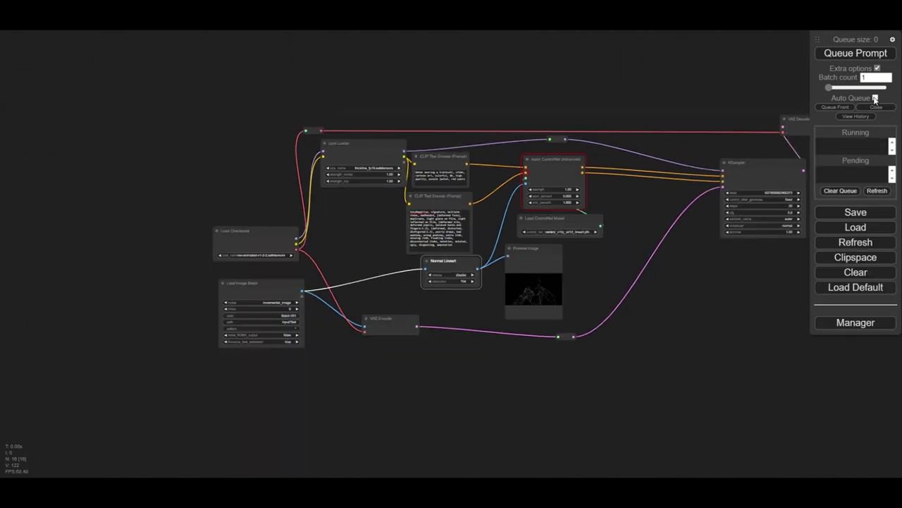
left_click(833, 55)
left_click_drag(699, 255, 624, 248)
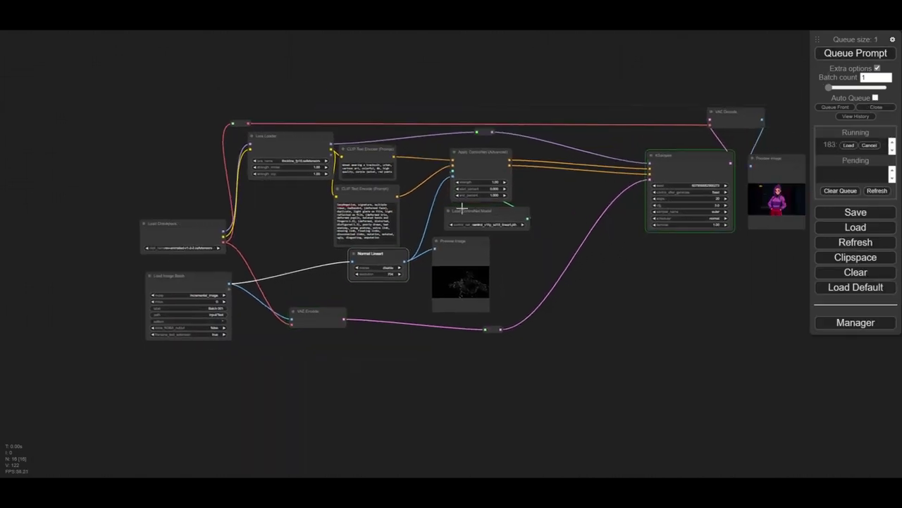
Step: Examine the lineart preview and the generated image against the ControlNet and KSampler settings
scroll(461, 240, "up", 4)
left_click_drag(454, 250, 471, 245)
scroll(559, 255, "down", 2)
left_click_drag(737, 255, 549, 272)
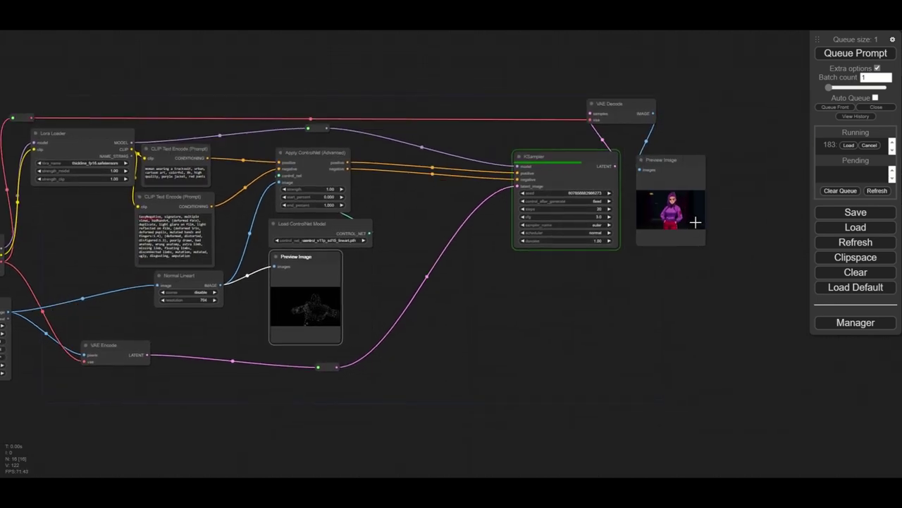
scroll(696, 222, "up", 1)
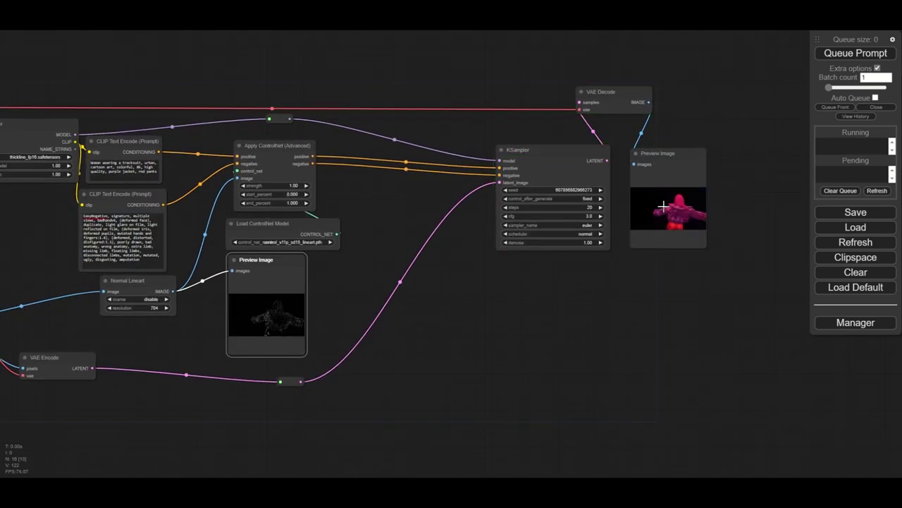
scroll(712, 219, "up", 5)
scroll(712, 219, "down", 12)
left_click_drag(341, 325, 569, 258)
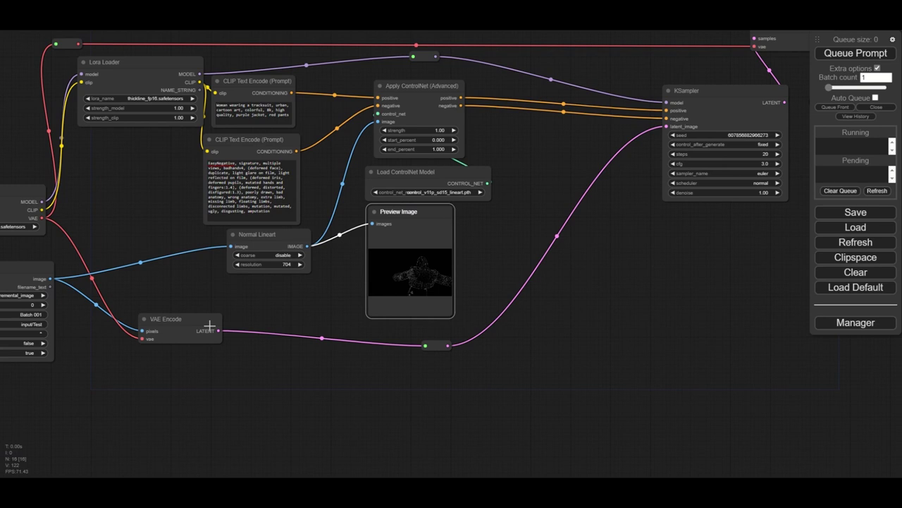
Step: Add a second ControlNetApplyAdvanced node and chain its positive and negative conditioning between the first one and the KSampler
double_click(478, 200)
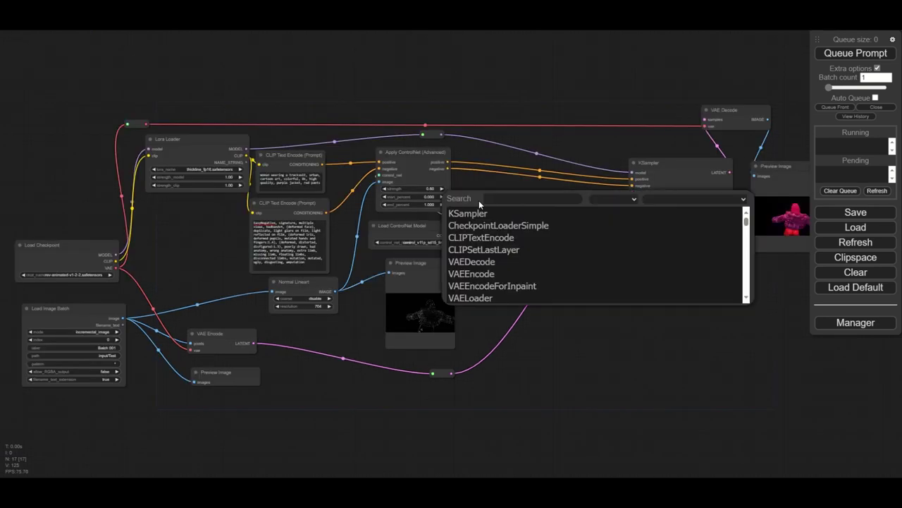
type("control")
left_click(484, 225)
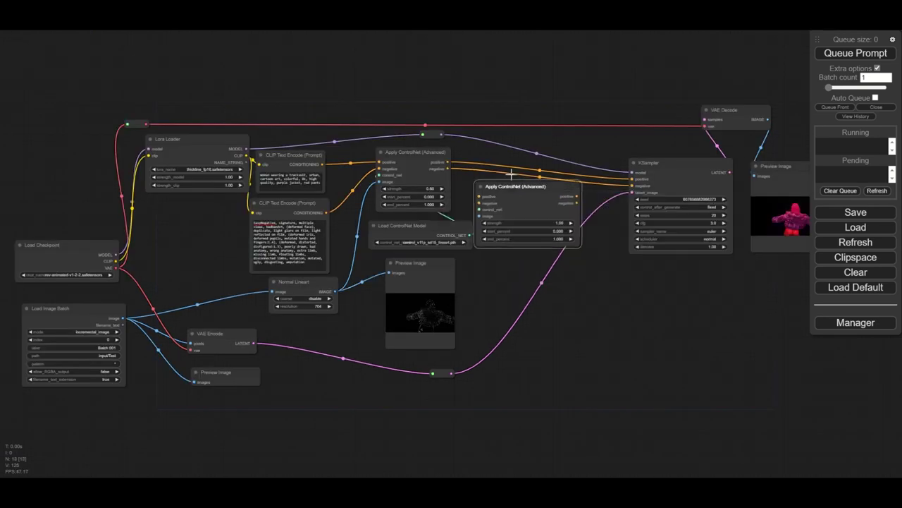
left_click_drag(512, 192, 462, 160)
left_click_drag(448, 169, 462, 167)
left_click_drag(530, 160, 632, 186)
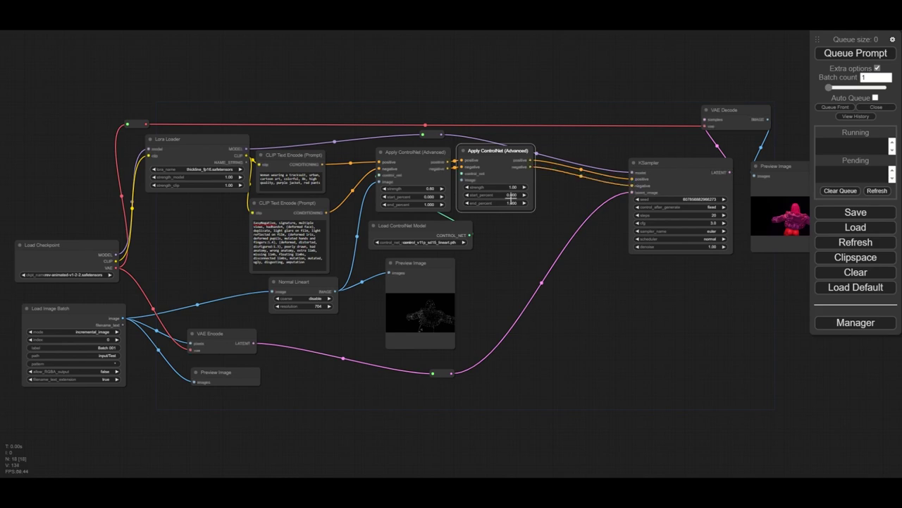
Step: Add a ControlNetLoader on the second Apply ControlNet's control_net input, choose control_v11p_sd15_openpose.pth, and place it directly below that node
left_click_drag(462, 174, 506, 230)
left_click(518, 261)
scroll(574, 247, "up", 17)
left_click(571, 240)
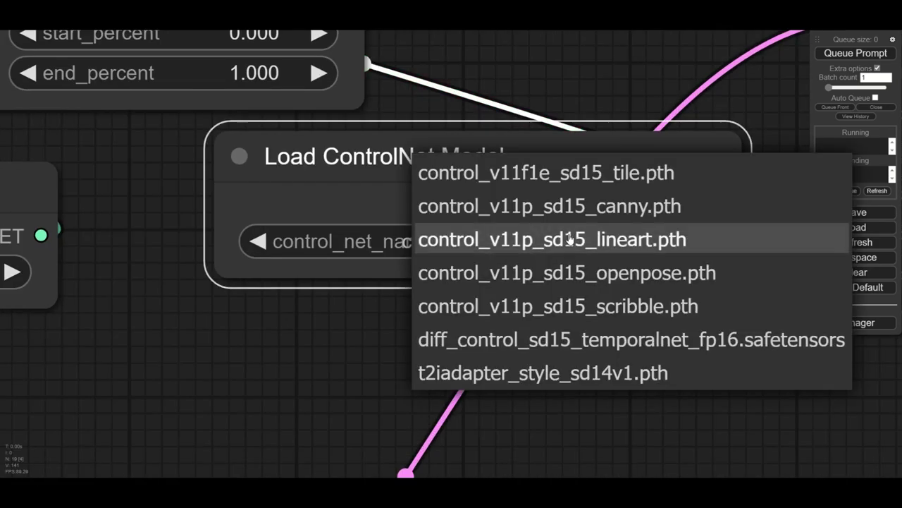
left_click(592, 272)
scroll(536, 261, "down", 10)
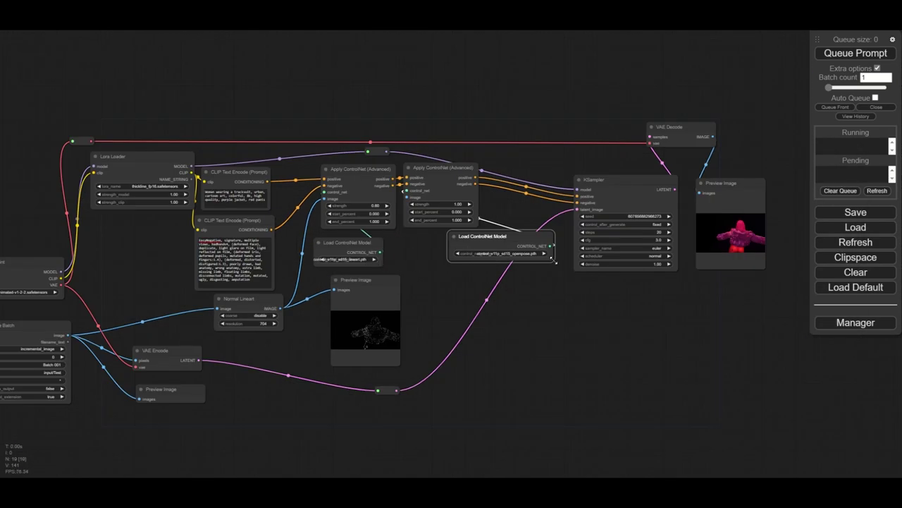
left_click_drag(473, 240, 426, 240)
Step: Move the lineart Preview Image aside and add a DWPreprocessor node below the openpose ControlNet loader
left_click_drag(364, 281, 322, 281)
double_click(370, 282)
type("pre")
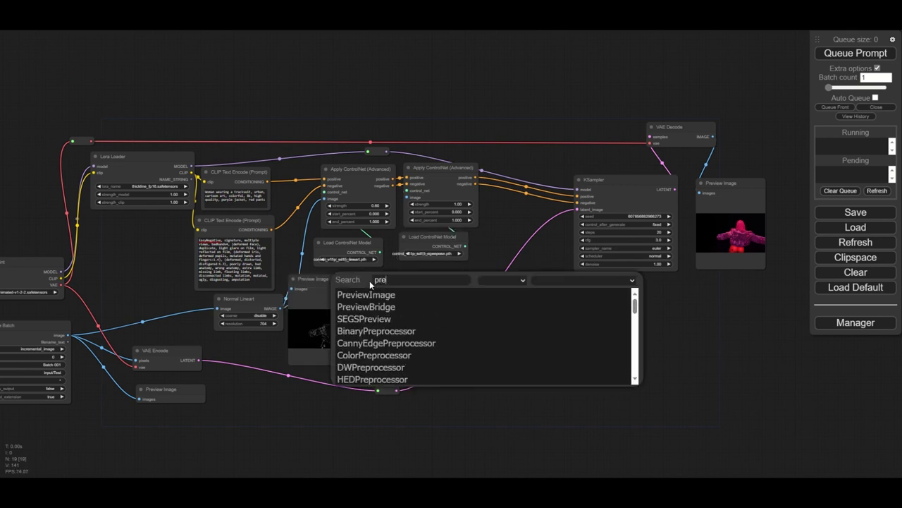
type("p")
scroll(391, 353, "down", 5)
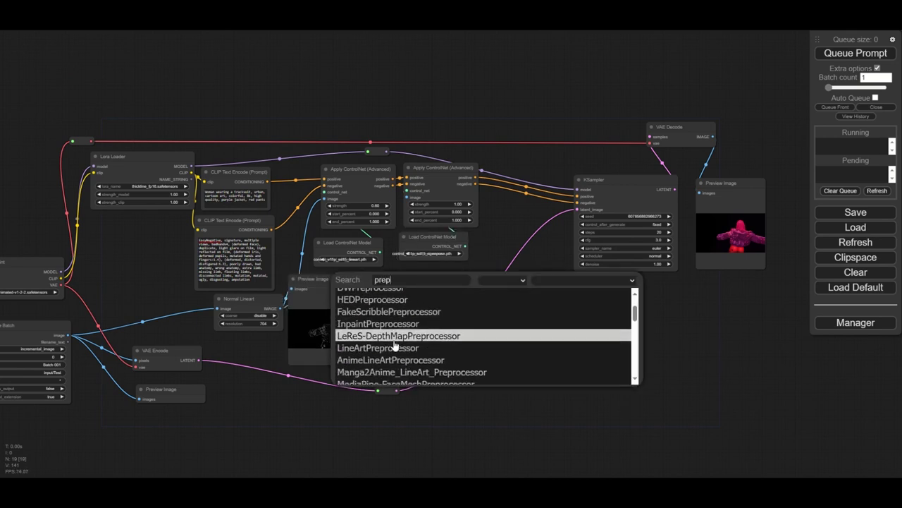
scroll(389, 367, "up", 5)
left_click(387, 331)
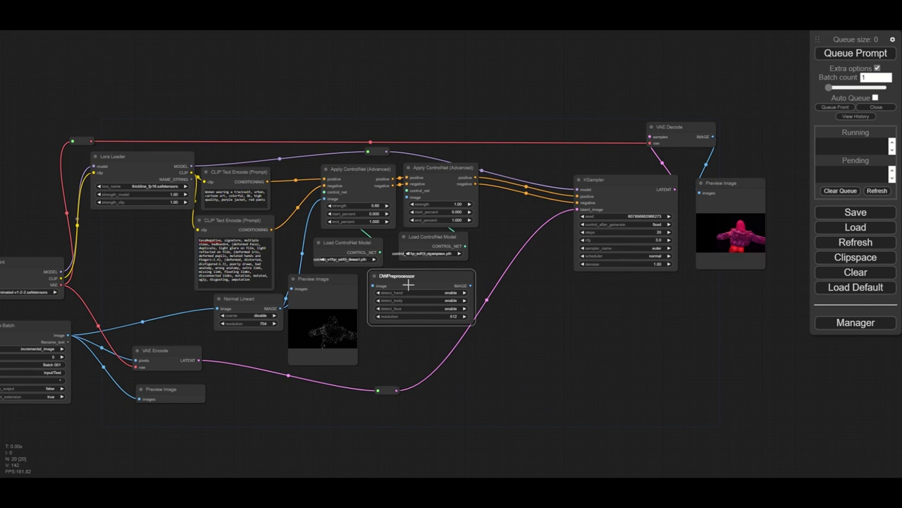
left_click_drag(296, 310, 291, 318)
Step: Feed Load Image Batch's image through a reroute into DWPreprocessor, and send its output to the second Apply ControlNet and a Preview Image
left_click_drag(68, 335, 331, 369)
left_click(262, 366)
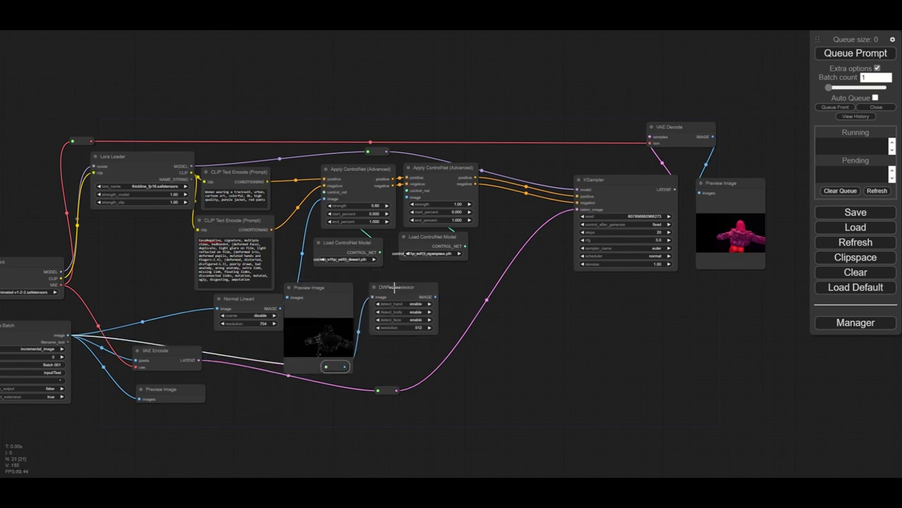
left_click_drag(381, 288, 368, 286)
left_click_drag(426, 296, 441, 286)
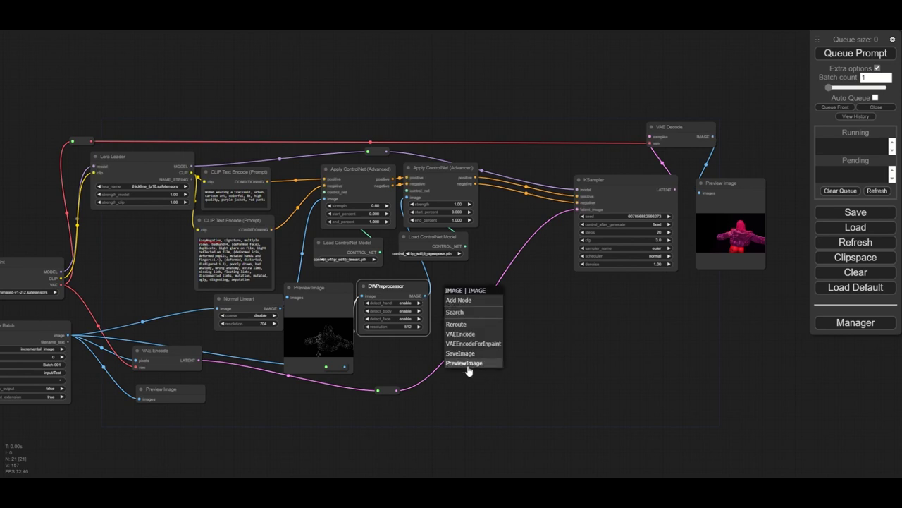
left_click(466, 365)
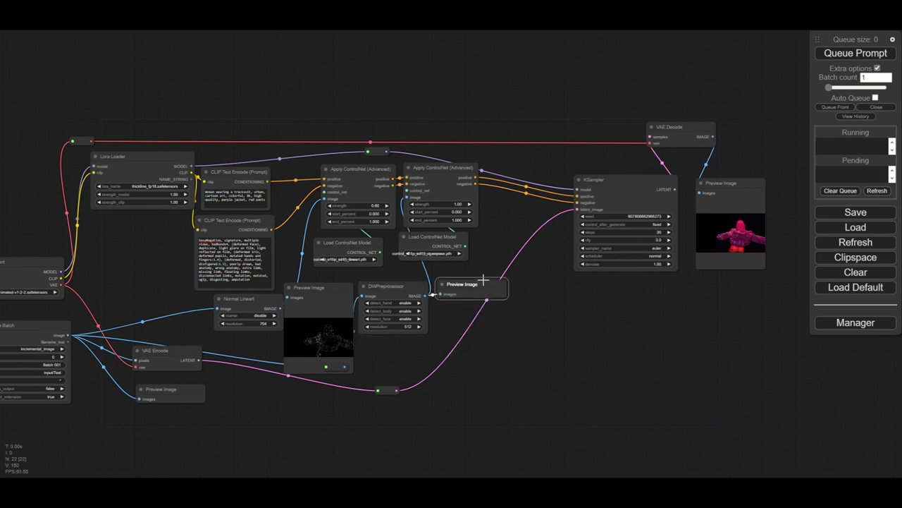
Step: Queue the prompt and compare the source frame preview with the generated image, leaving the preview node below Load Image Batch
left_click(850, 55)
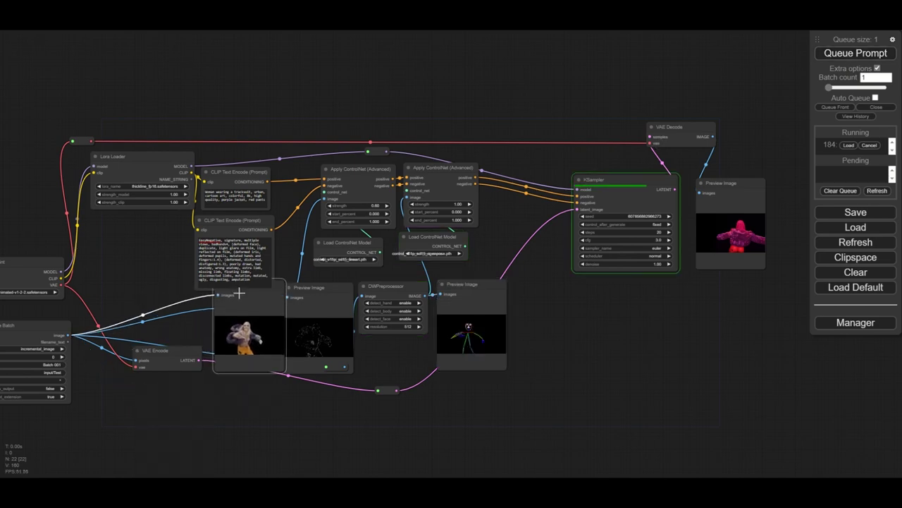
scroll(313, 343, "up", 5)
left_click_drag(215, 181, 635, 174)
left_click_drag(600, 128, 628, 261)
scroll(400, 137, "down", 15)
scroll(592, 109, "up", 15)
scroll(628, 259, "up", 3)
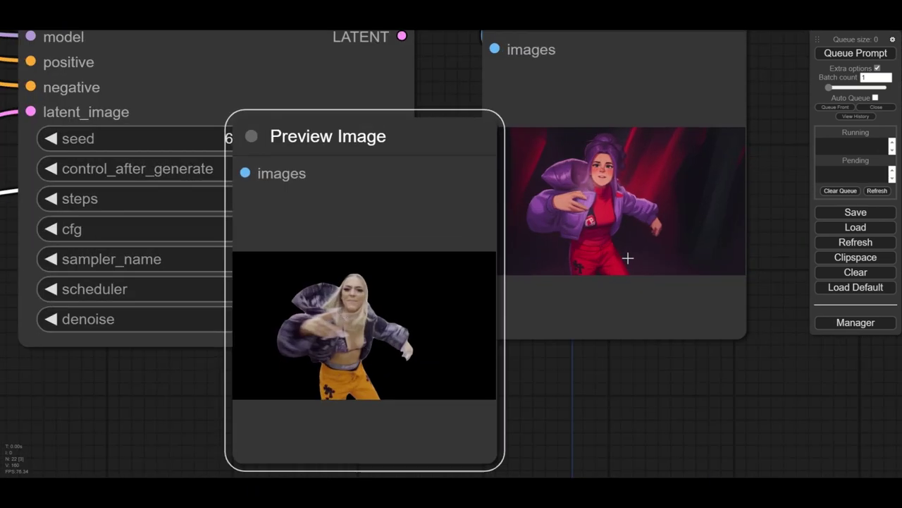
scroll(627, 258, "down", 17)
left_click_drag(570, 240, 157, 366)
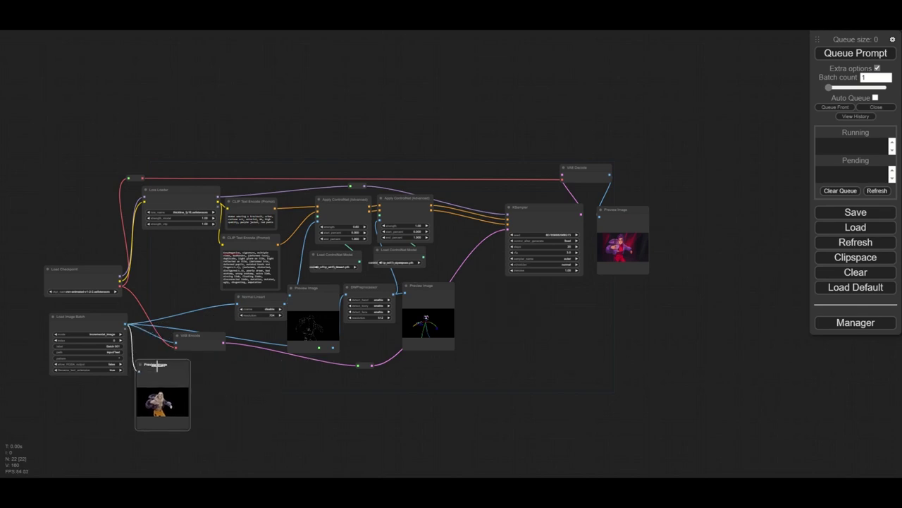
Step: Clone the second Apply ControlNet (Advanced) node and chain the copy's positive and negative conditioning between it and the KSampler
scroll(408, 222, "up", 5)
left_click_drag(407, 222, 371, 231)
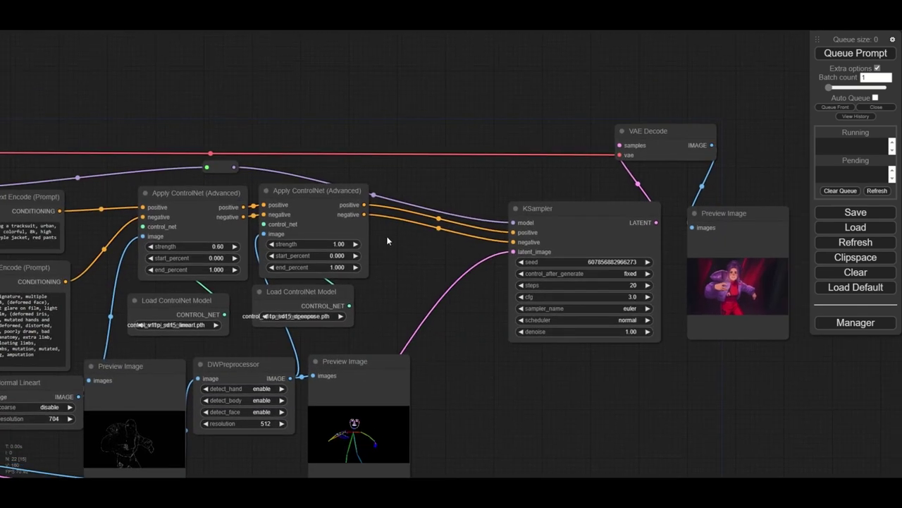
right_click(311, 195)
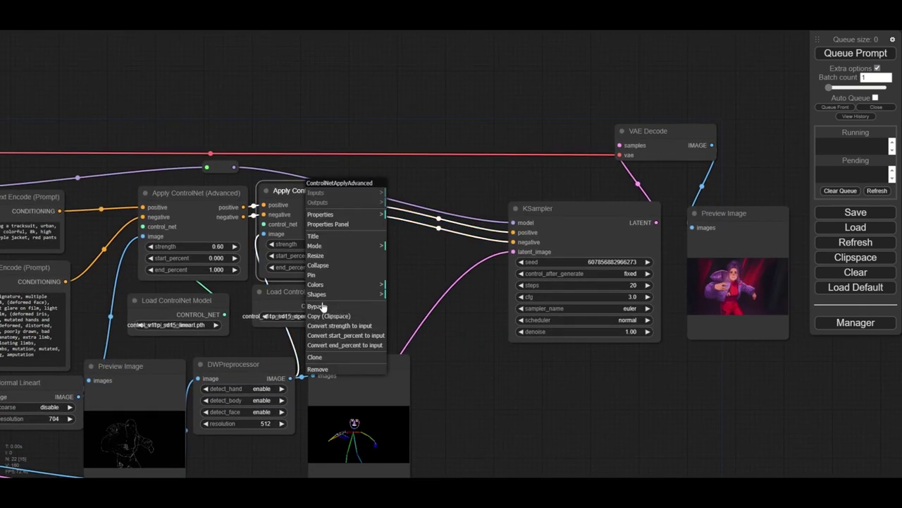
left_click(328, 356)
mouse_move(321, 193)
left_mouse_down()
mouse_move(405, 199)
mouse_move(420, 189)
left_mouse_up()
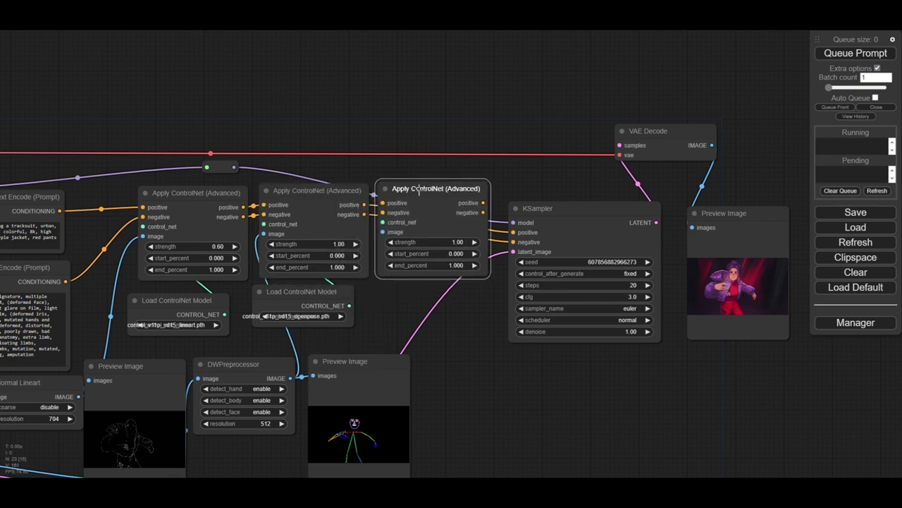
mouse_move(364, 205)
left_mouse_down()
mouse_move(383, 203)
mouse_move(383, 212)
left_mouse_up()
left_click_drag(483, 203, 513, 242)
Step: Shift the KSampler, VAE Decode and output Preview Image nodes away from the third Apply ControlNet to make room
scroll(492, 297, "down", 1)
left_click_drag(549, 219, 568, 188)
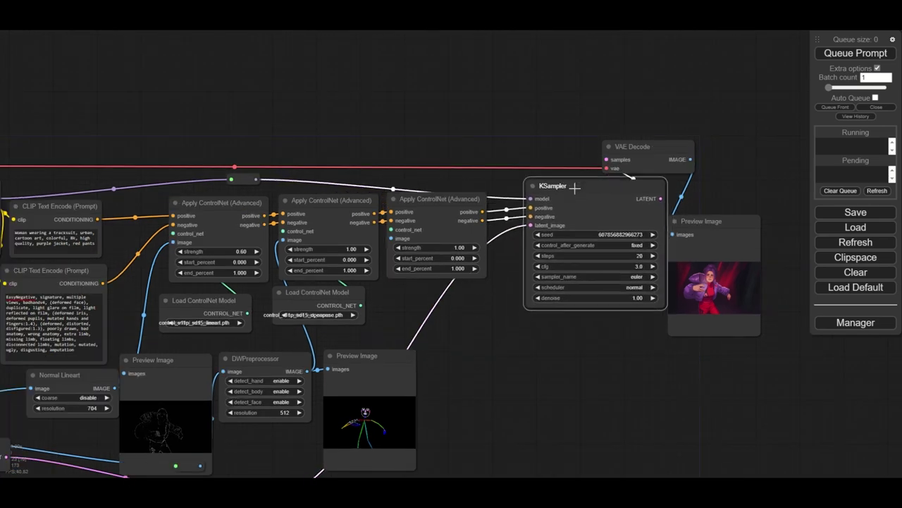
left_click_drag(656, 147, 679, 132)
left_click_drag(712, 219, 739, 215)
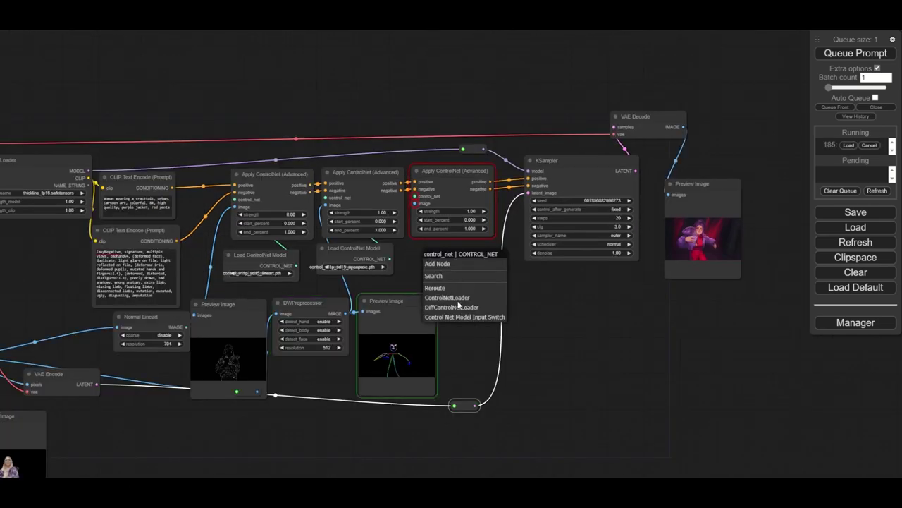
Step: Add a ControlNetLoader for the third Apply ControlNet's control_net input and choose diff_control_sd15_temporalnet_fp16.safetensors
left_click(455, 298)
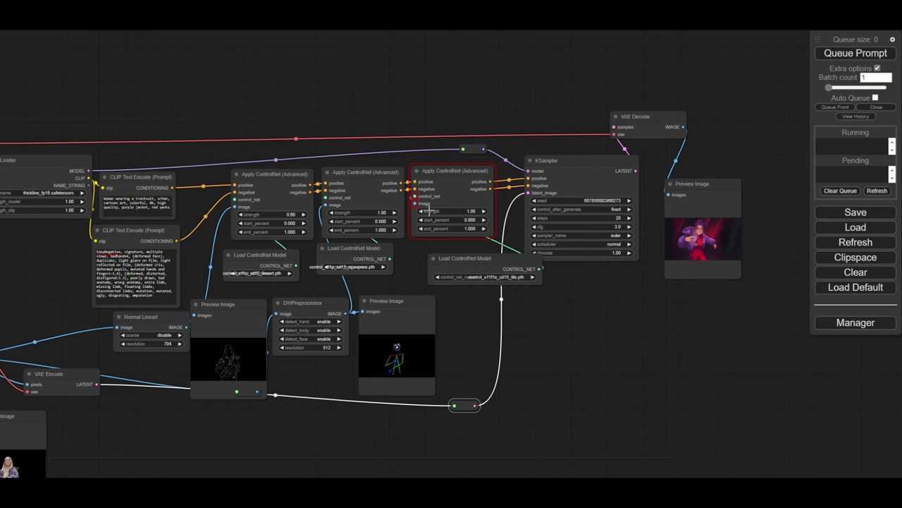
left_click(510, 276)
left_click(564, 369)
left_click_drag(548, 308, 646, 273)
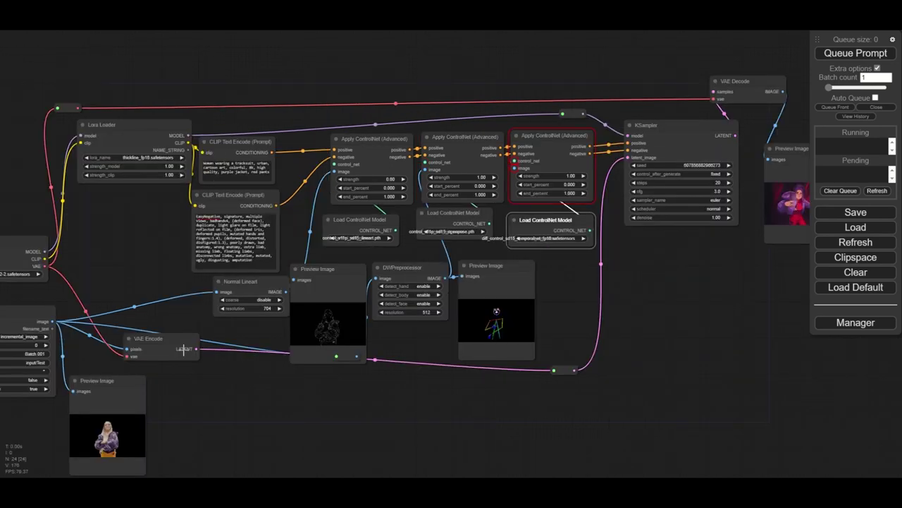
Step: Route Load Image Batch's image through a reroute into the third Apply ControlNet's image input, and queue the prompt
left_click_drag(51, 320, 455, 397)
left_click(491, 429)
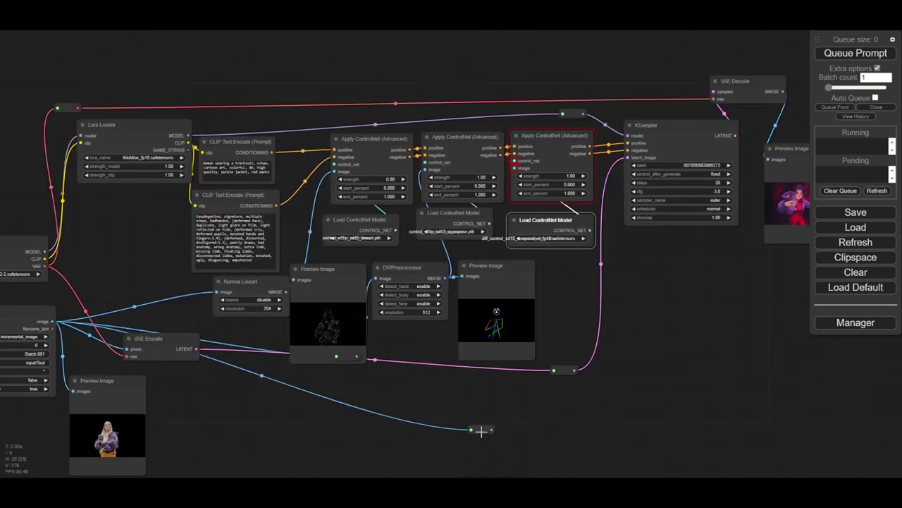
left_click_drag(482, 431, 514, 168)
left_click(853, 55)
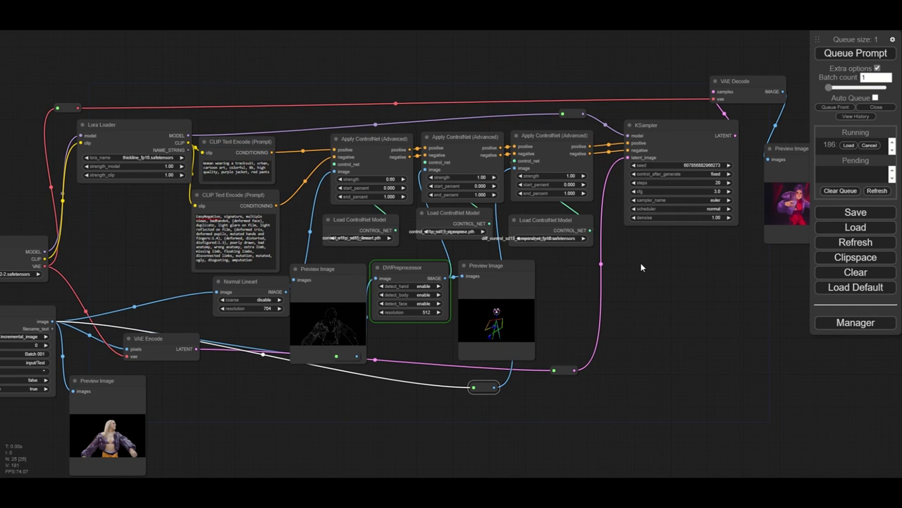
Step: Stack the lineart Preview Image under Normal Lineart, and move the pose Preview Image below DWPreprocessor
left_click_drag(253, 281, 237, 281)
left_click_drag(317, 275, 227, 326)
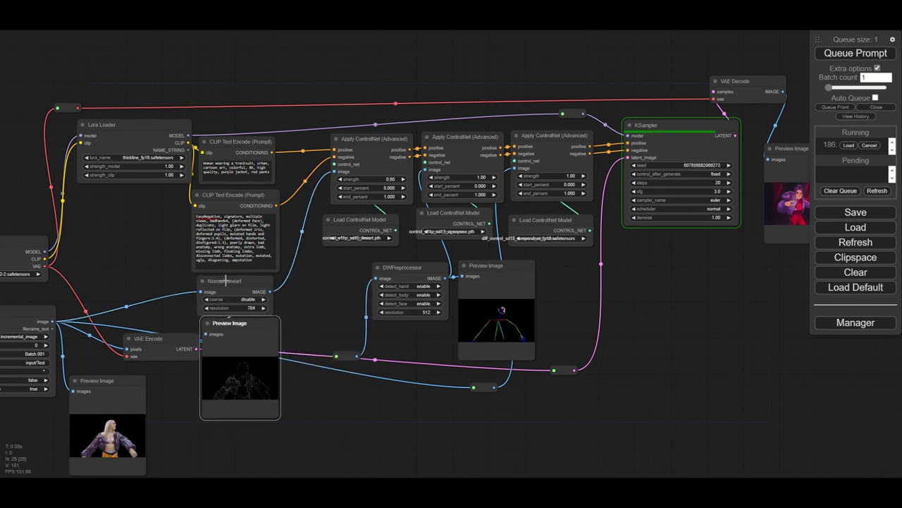
left_click_drag(225, 281, 281, 275)
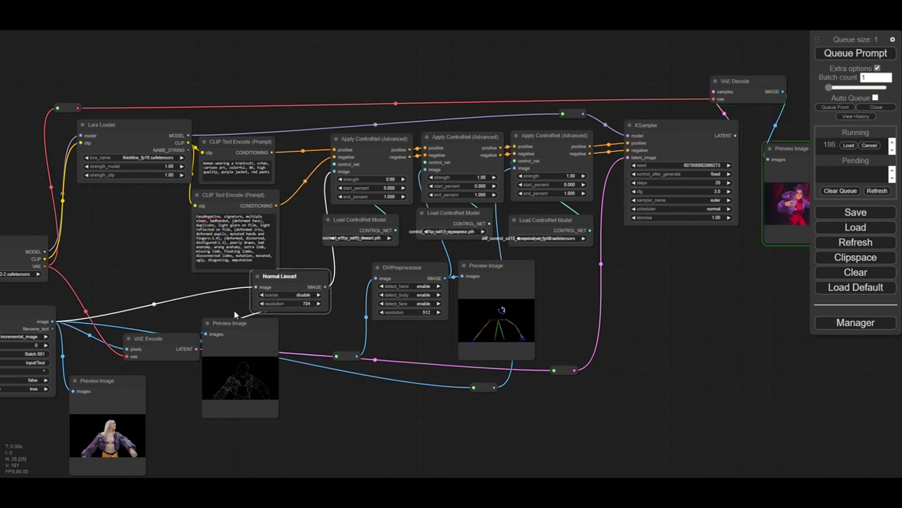
left_click_drag(236, 324, 291, 322)
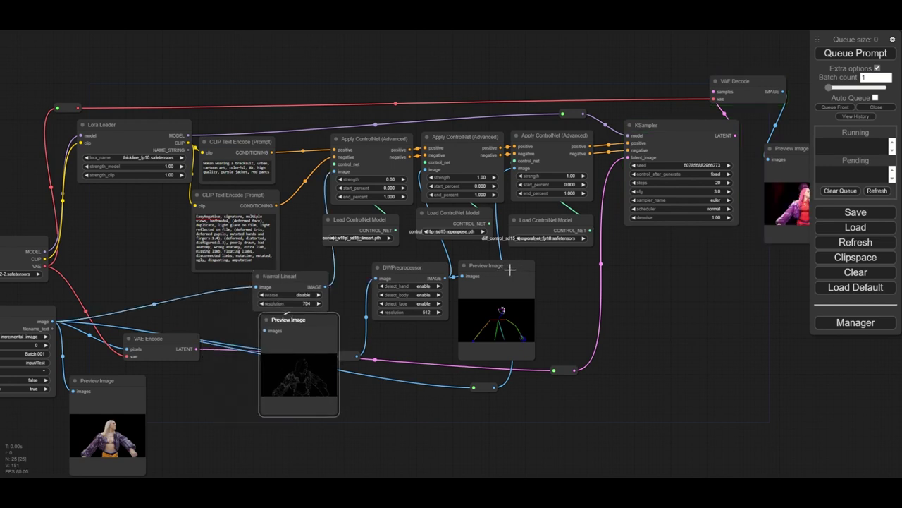
left_click_drag(509, 269, 419, 358)
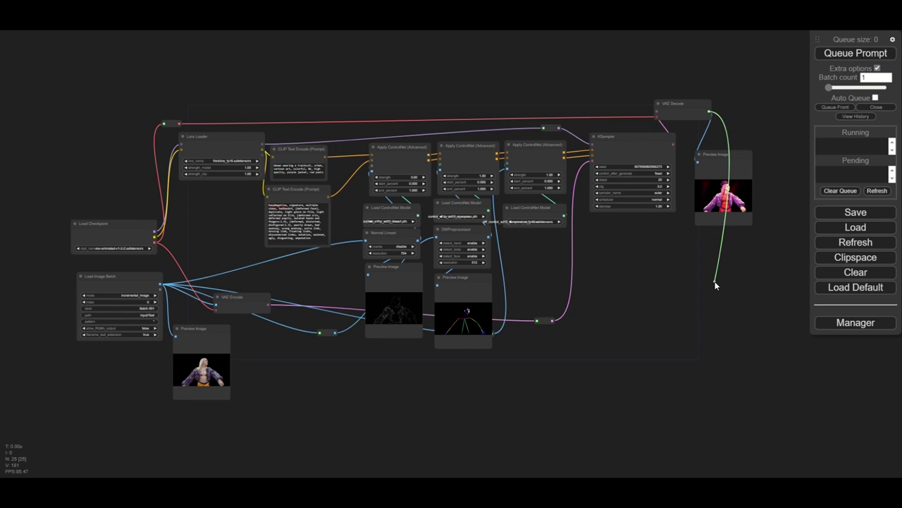
Step: Add an Image Save node beneath the output Preview Image and connect VAE Decode's IMAGE output to its images input
left_click_drag(715, 285, 715, 284)
left_click(720, 293)
type("save")
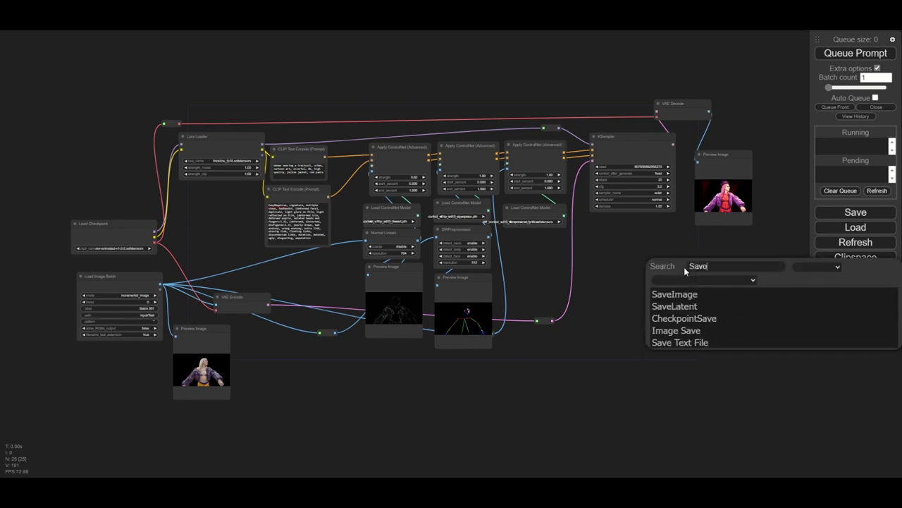
left_click(701, 330)
left_click_drag(732, 262, 746, 239)
left_click_drag(757, 219, 689, 258)
scroll(669, 247, "up", 2)
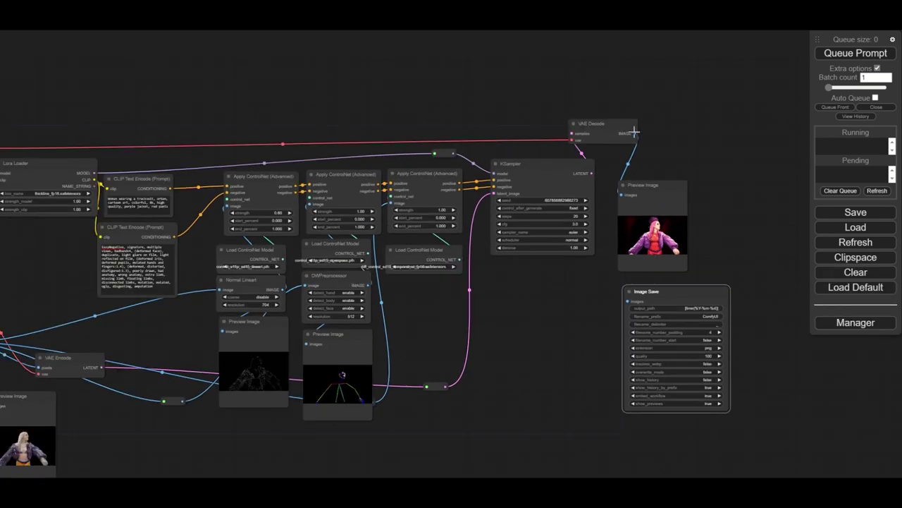
left_click_drag(636, 133, 627, 300)
Step: Set Image Save's output_path to Test, clear filename_prefix, set filename_delimiter to _v and filename_number_padding to 2, and disable show_previews
scroll(708, 309, "up", 5)
left_click(700, 308)
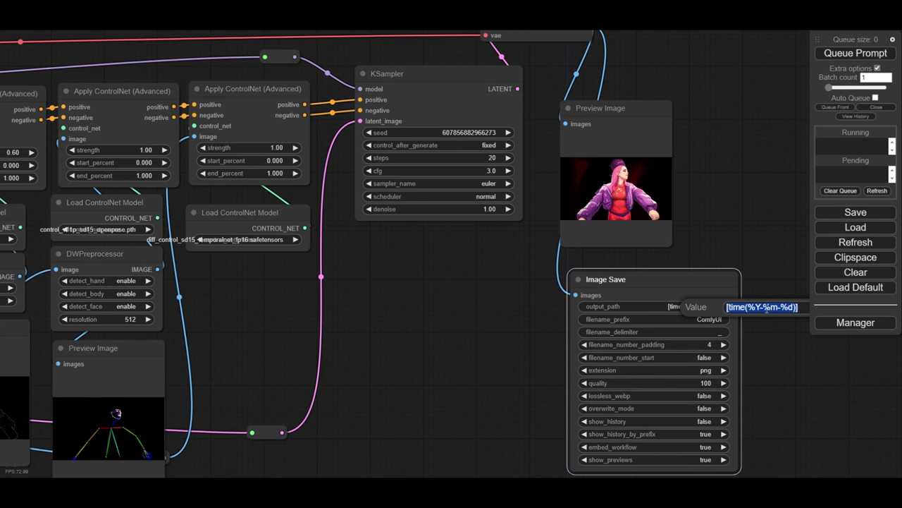
type("Test")
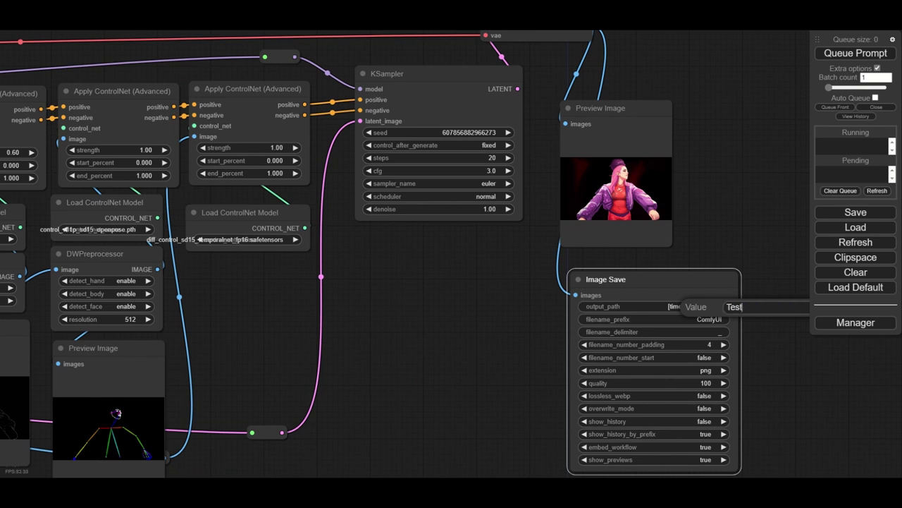
key("Return")
left_click(703, 319)
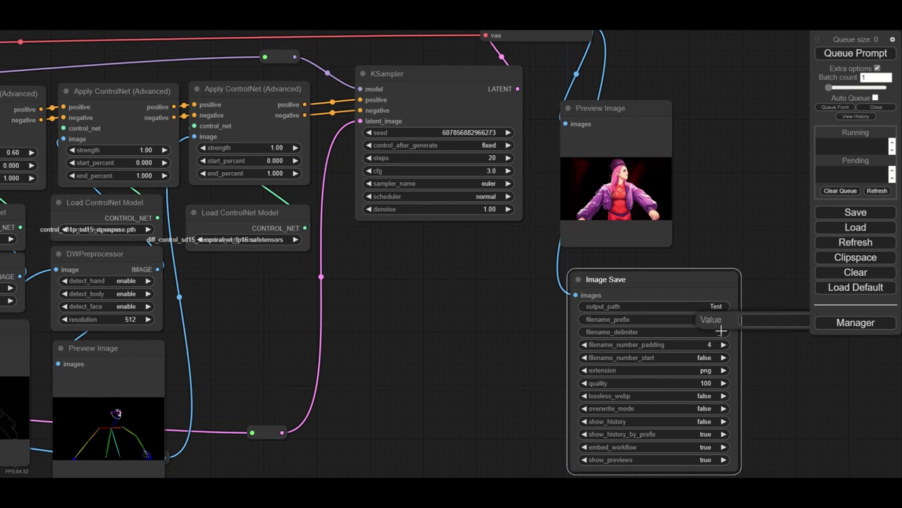
left_click(719, 331)
type("v")
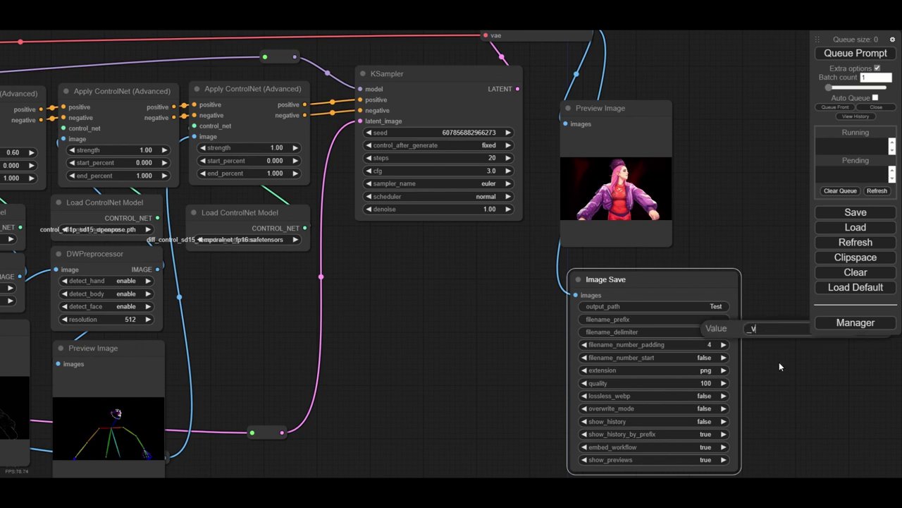
key("Return")
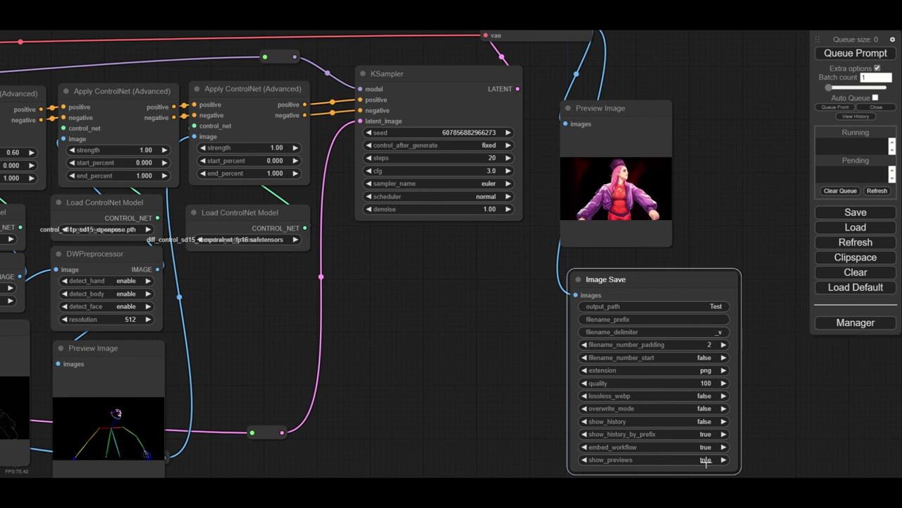
Step: Queue the prompt and shift the Image Save node closer beneath the output Preview Image
scroll(515, 383, "down", 5)
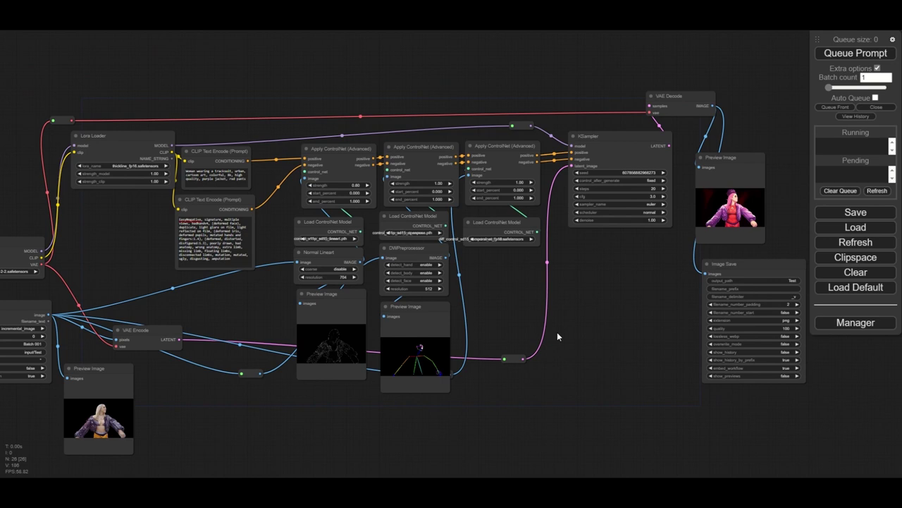
left_click_drag(557, 333, 479, 351)
left_click(836, 58)
scroll(557, 291, "down", 4)
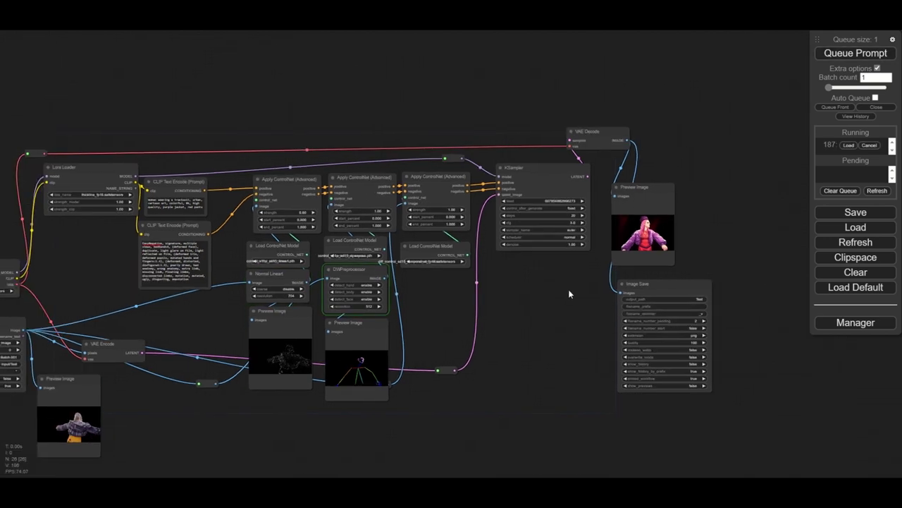
left_click_drag(692, 246, 690, 242)
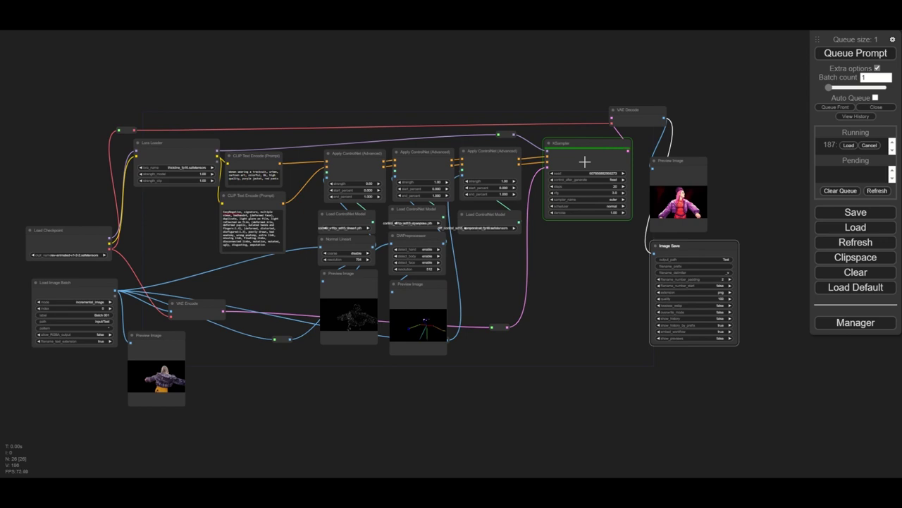
Step: Set the batch count to 3, queue the prompts and inspect the generated frames in the output preview
type("3")
key("ctrl+Return")
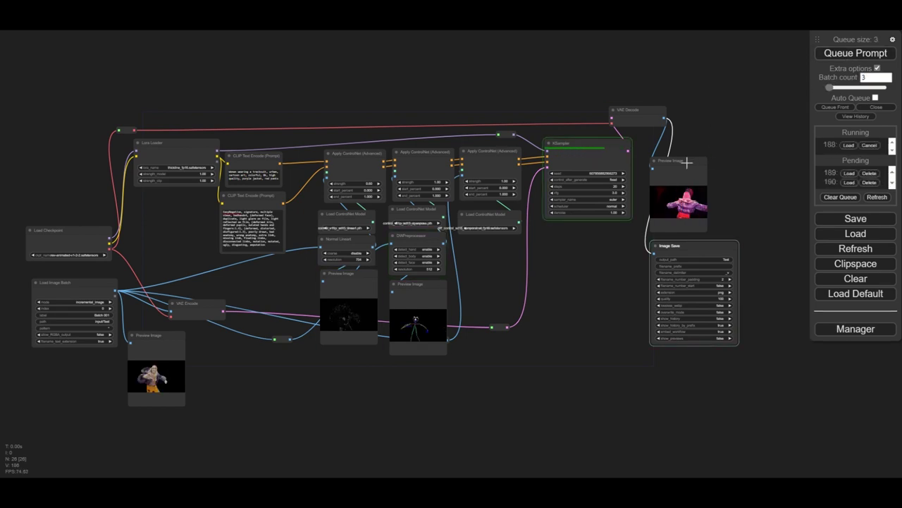
scroll(683, 203, "up", 8)
scroll(647, 177, "down", 6)
left_click_drag(500, 289, 581, 324)
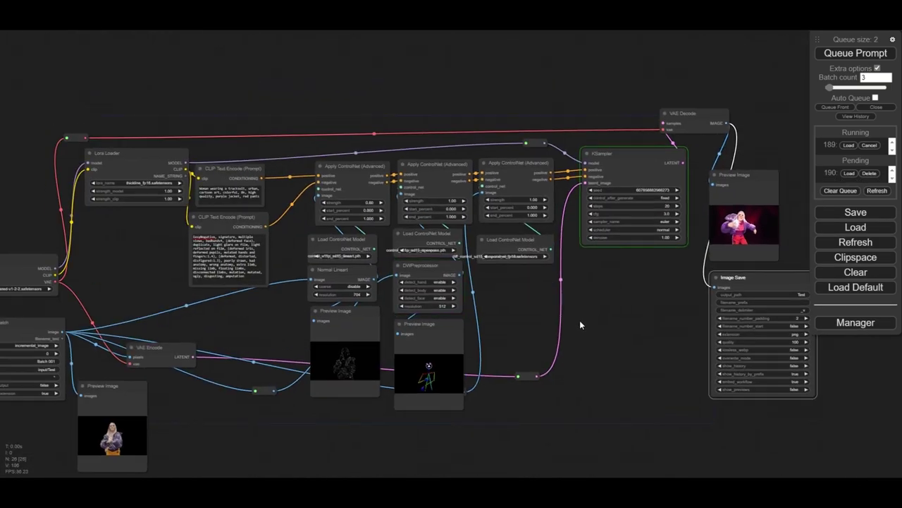
left_click_drag(71, 278, 143, 247)
scroll(696, 212, "up", 6)
scroll(663, 194, "down", 8)
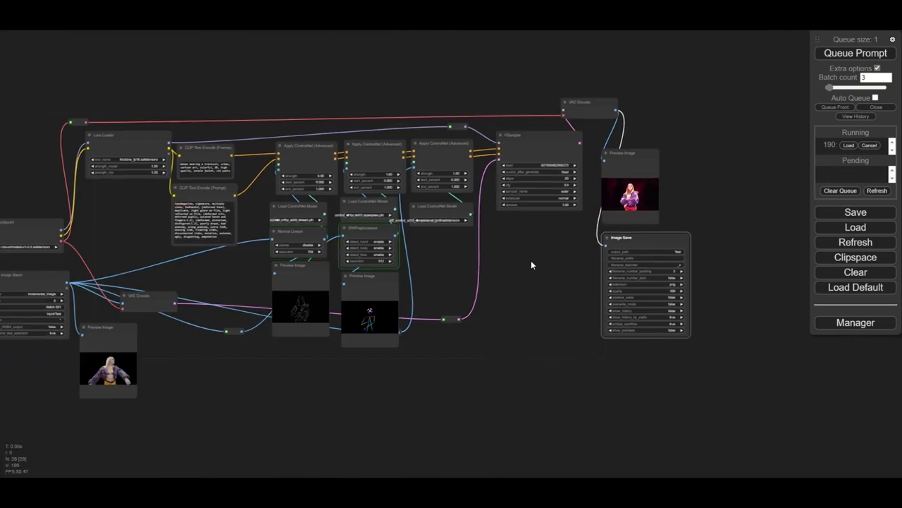
left_click_drag(519, 265, 530, 260)
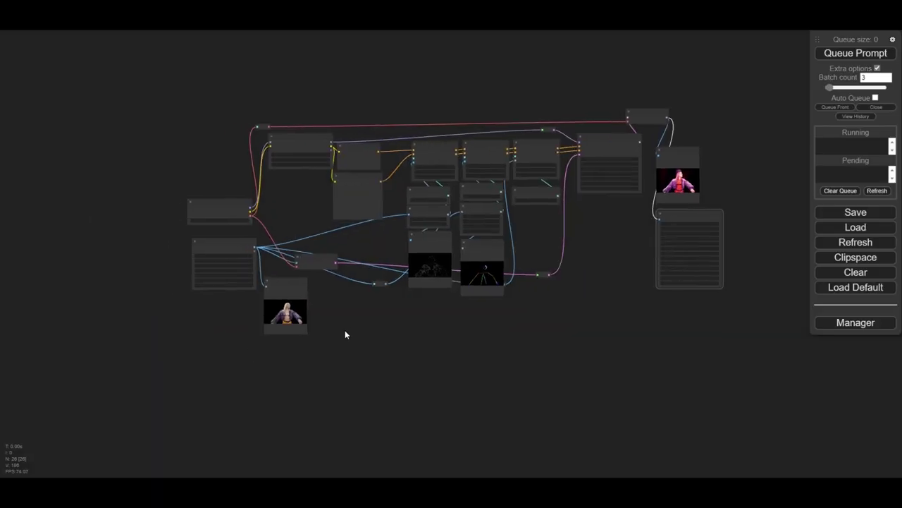
Step: Convert Image Save's filename_prefix to an input and feed it from Load Image Batch's filename_text through reroutes
scroll(344, 330, "up", 4)
scroll(403, 355, "down", 3)
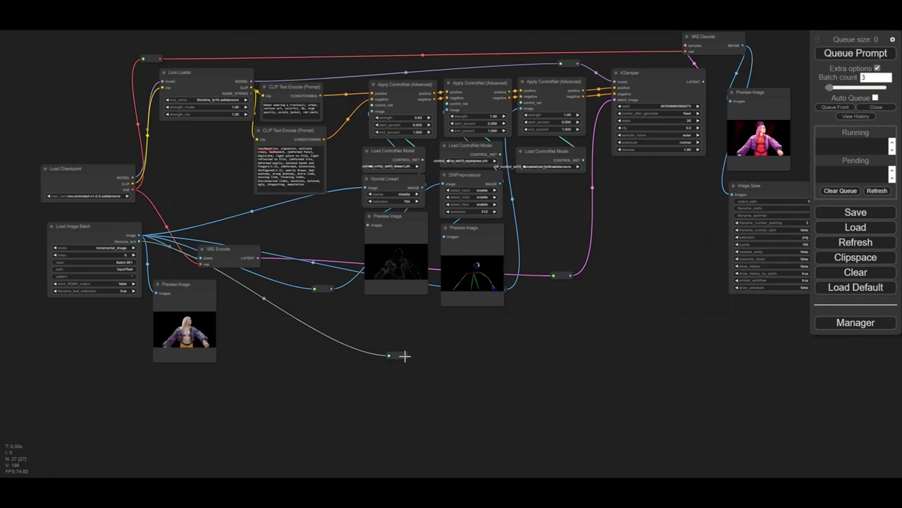
scroll(402, 355, "up", 2)
scroll(625, 291, "up", 5)
right_click(633, 262)
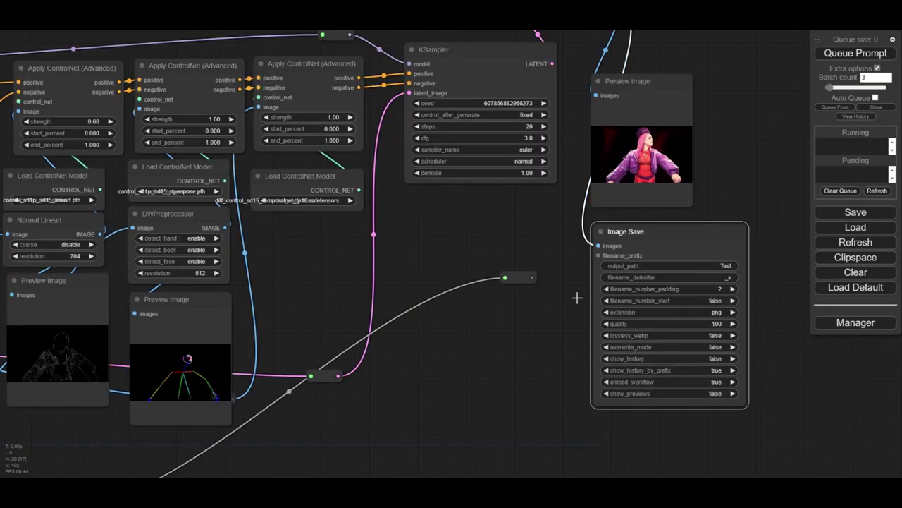
scroll(578, 240, "down", 6)
Step: Queue the three-prompt batch again and open the output/Test folder in JupyterLab to check the saved files
key("ctrl+Return")
scroll(546, 338, "up", 5)
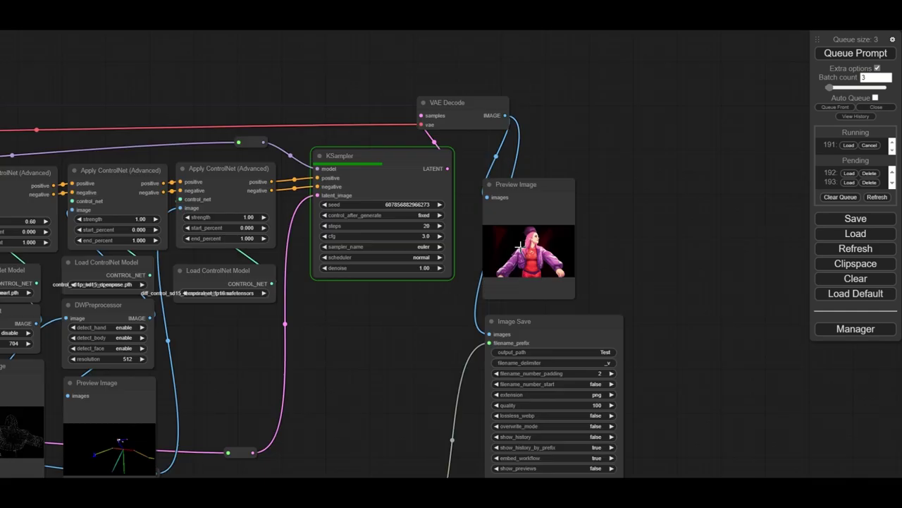
scroll(550, 296, "down", 4)
scroll(555, 240, "up", 4)
scroll(559, 221, "down", 2)
scroll(559, 220, "down", 2)
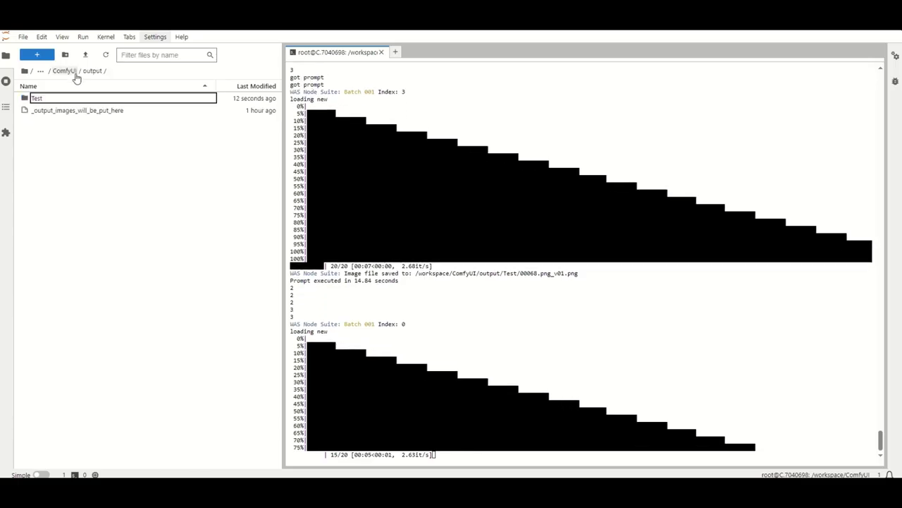
double_click(70, 97)
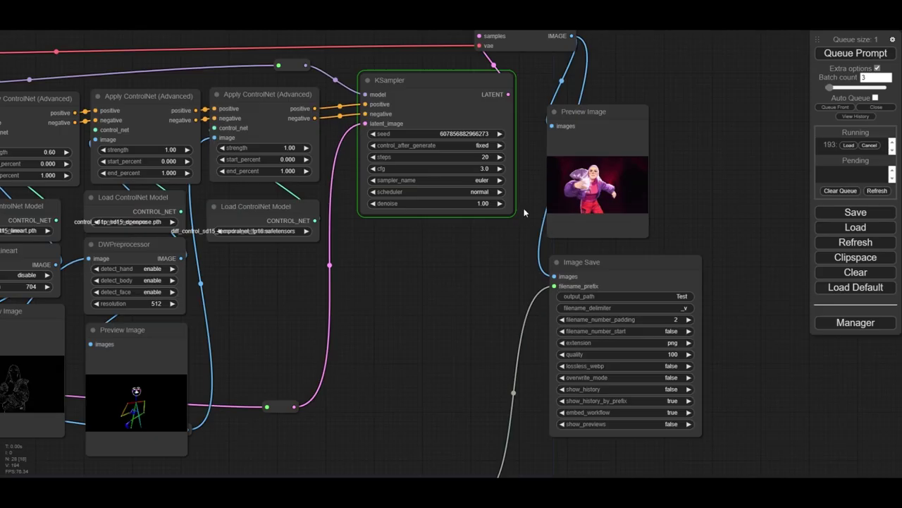
scroll(560, 256, "up", 4)
scroll(561, 256, "down", 6)
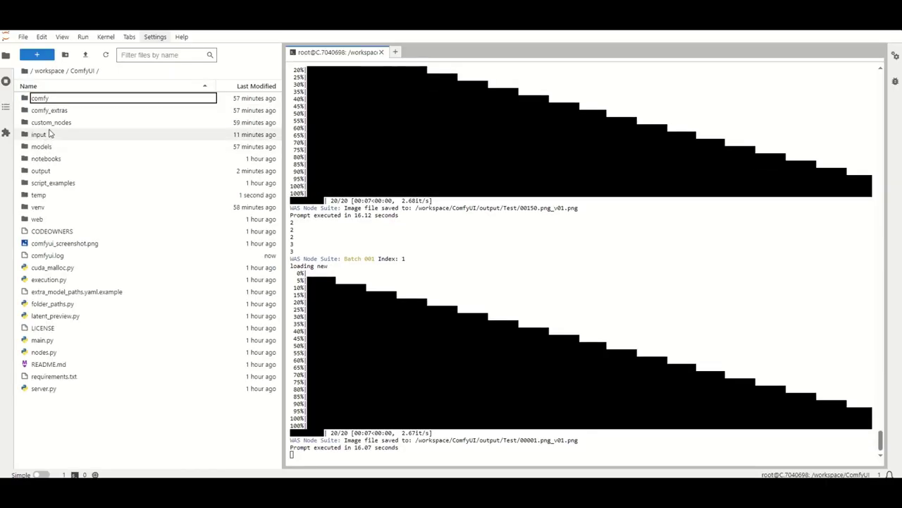
Step: Switch to JupyterLab and create a folder named Frames inside ComfyUI/input
double_click(50, 134)
left_click(65, 54)
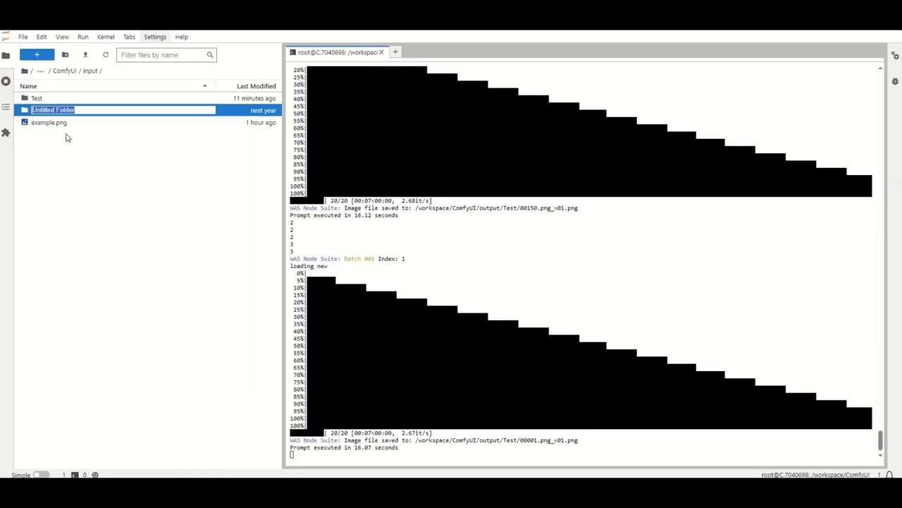
type("Frames")
key("Return")
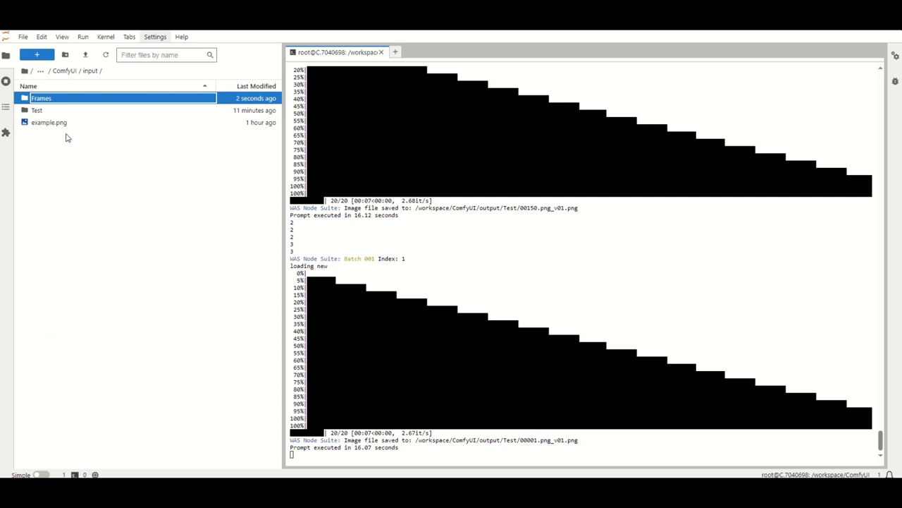
Step: Select every frame image except the mp4 to png instructions document and upload them into the Frames folder
key("alt+Tab")
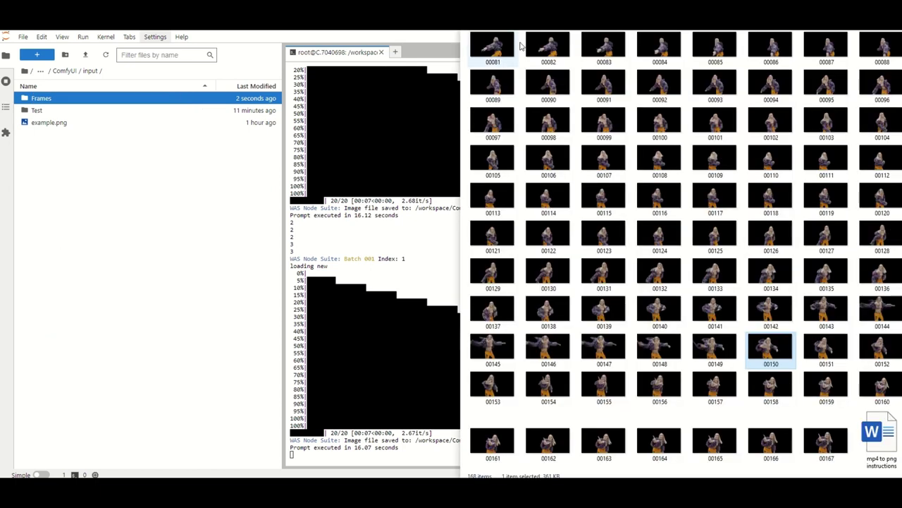
left_click(509, 52)
key("ctrl+a")
left_click(881, 433, "ctrl")
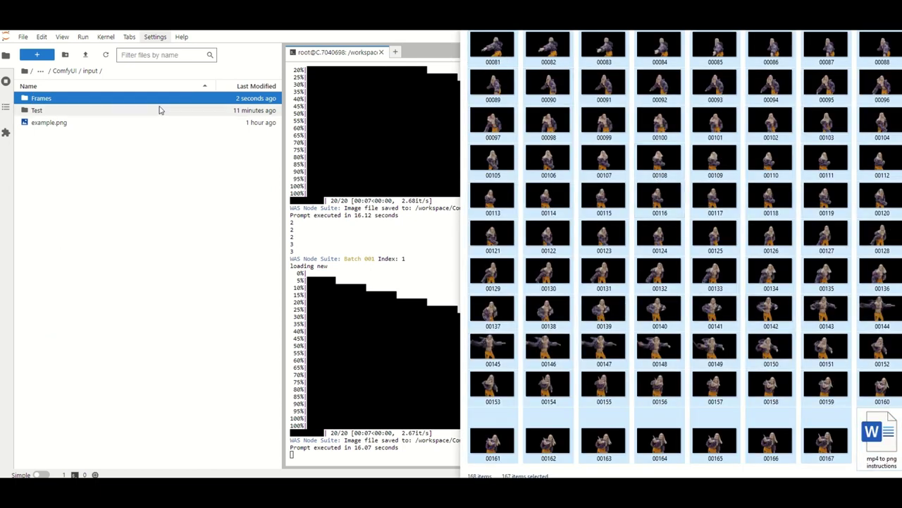
double_click(69, 99)
key("alt+Tab")
left_click_drag(486, 54, 119, 165)
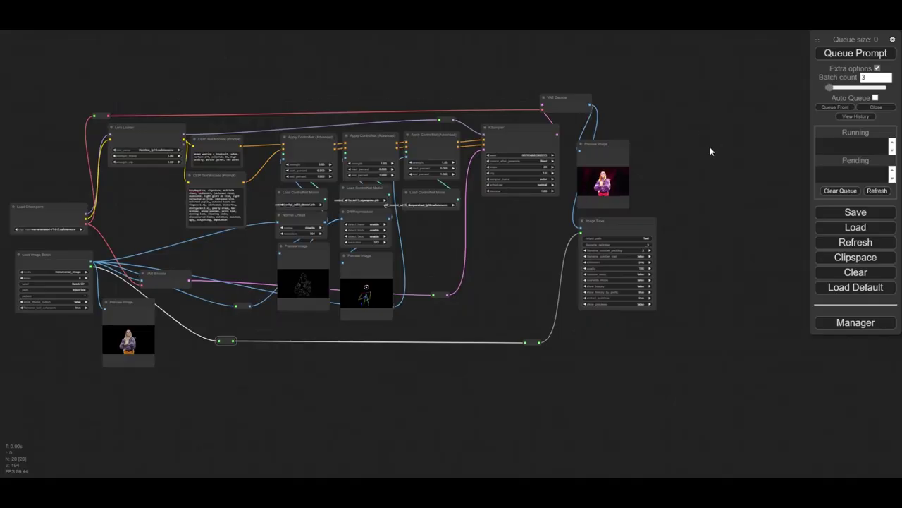
Step: Back in ComfyUI, set the batch count to 167 and Load Image Batch's path to input/Frames
scroll(127, 282, "up", 5)
left_click(126, 306)
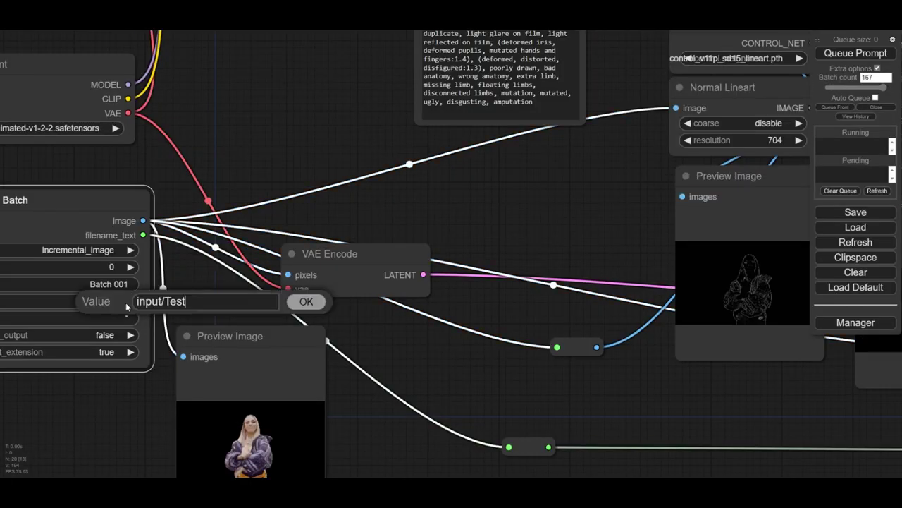
type("Frames")
key("Return")
Step: Set Image Save's output_path to Frames_output and queue the full batch of 167 prompts
scroll(391, 270, "down", 12)
left_click_drag(705, 359, 406, 393)
scroll(476, 258, "up", 5)
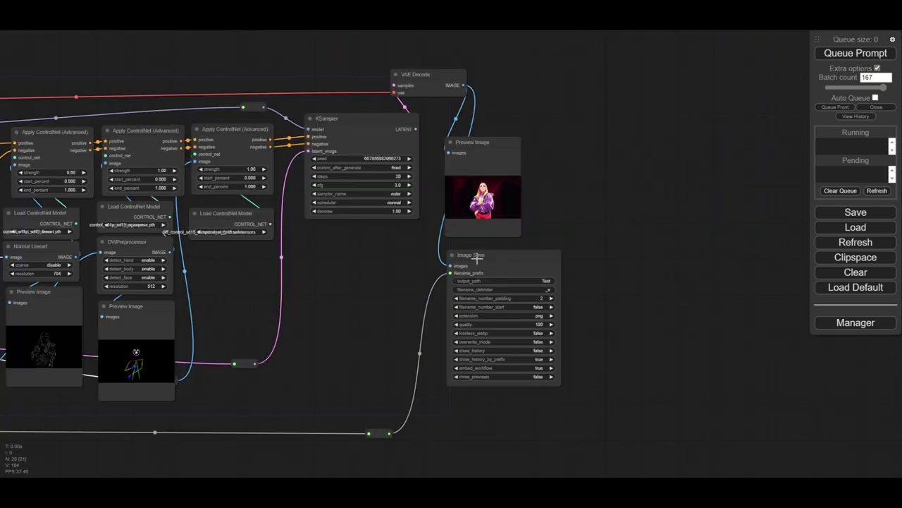
scroll(477, 258, "up", 5)
left_click(582, 269)
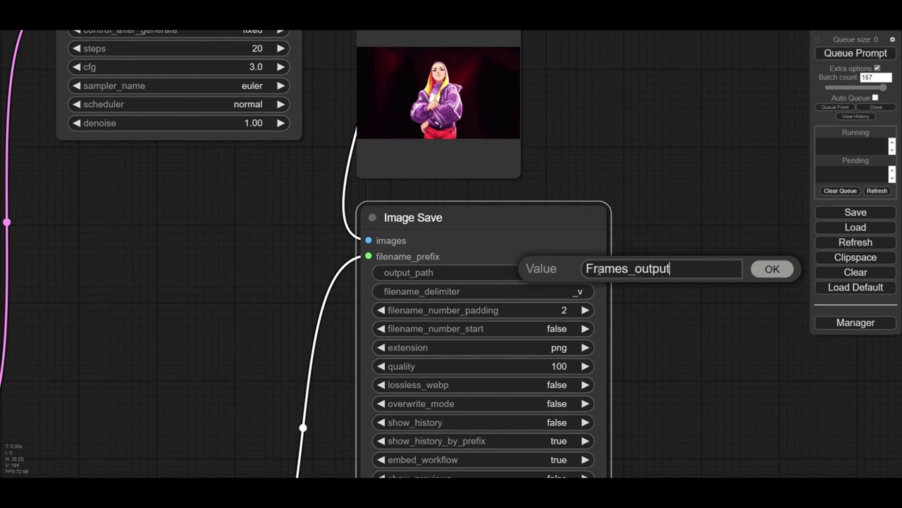
key("Return")
scroll(585, 261, "down", 10)
left_click_drag(356, 271, 579, 229)
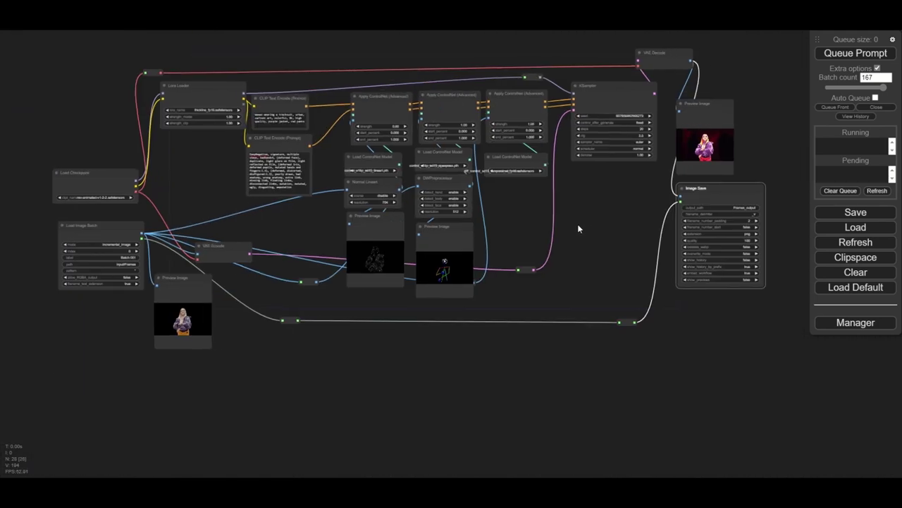
key("ctrl+Return")
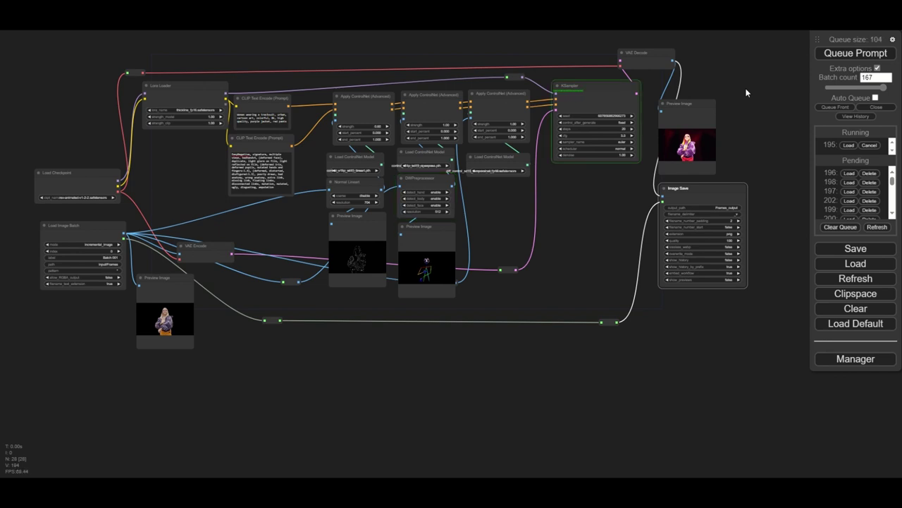
Step: Move the output Preview Image beside VAE Decode and place Image Save directly beneath it
left_click_drag(259, 240, 251, 235)
left_click_drag(583, 246, 521, 254)
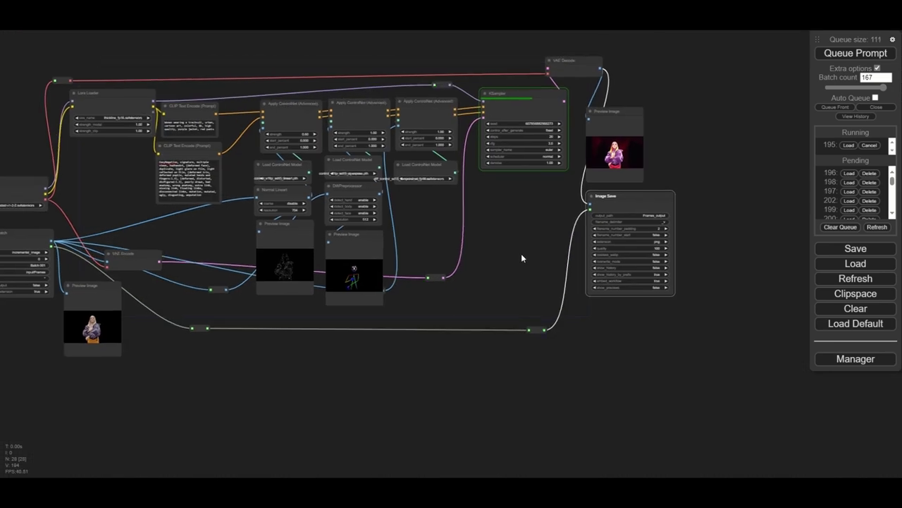
scroll(606, 108, "up", 2)
left_click_drag(609, 112, 639, 47)
left_click_drag(620, 183, 650, 172)
left_click_drag(653, 203, 685, 151)
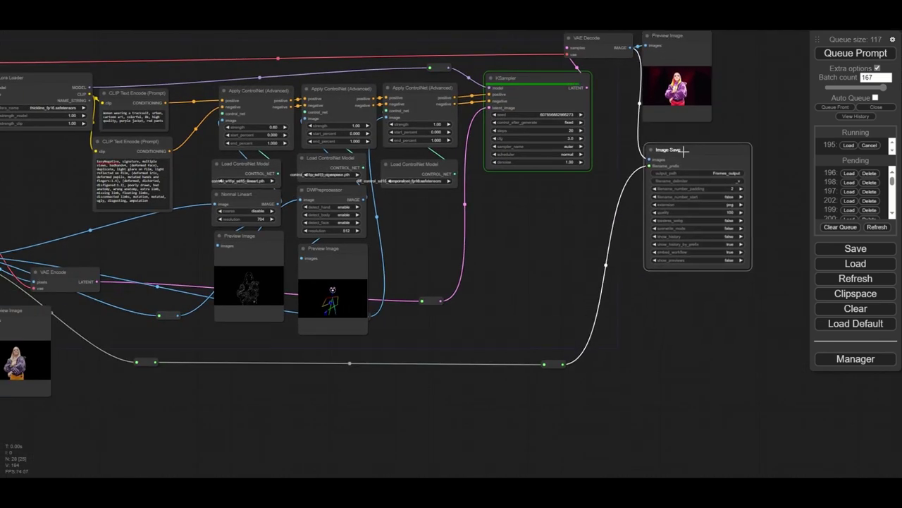
Step: Move the VAE Encode node and its latent reroute below the filename reroute line
left_click_drag(543, 231, 663, 225)
scroll(663, 225, "down", 2)
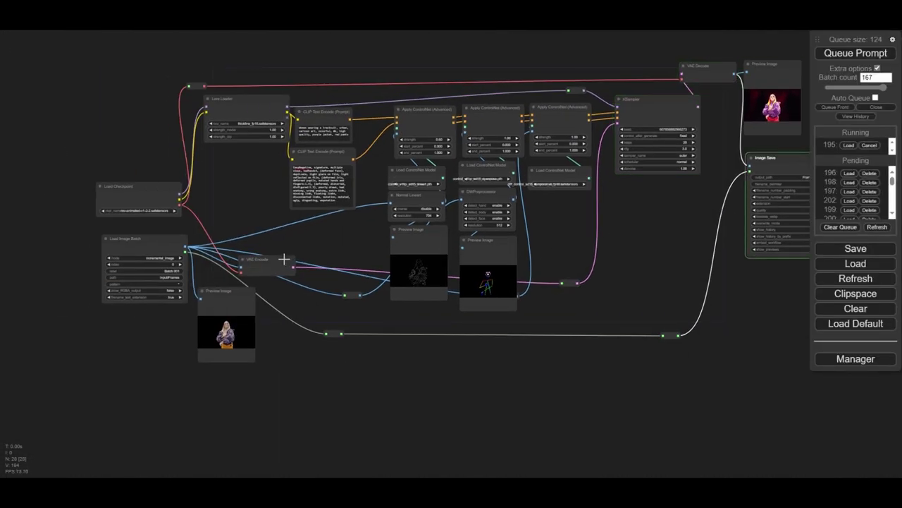
left_click_drag(283, 259, 308, 342)
left_click_drag(564, 289, 578, 355)
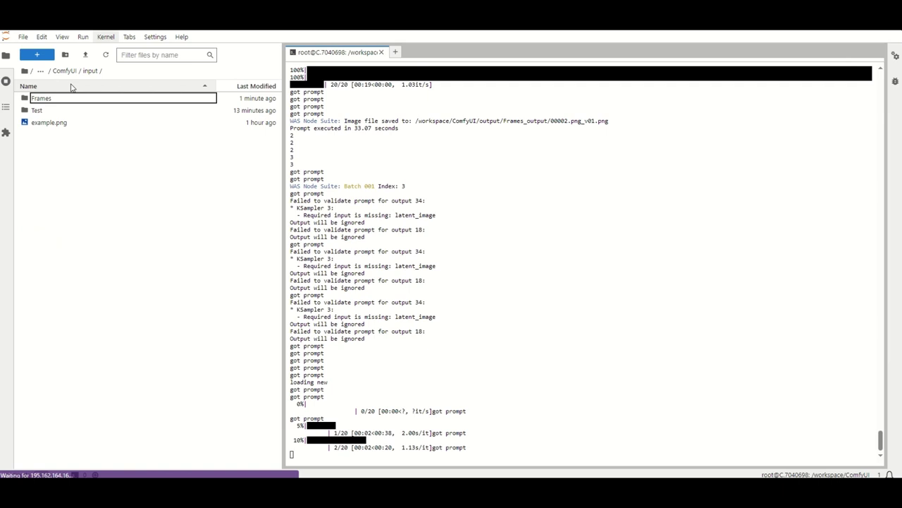
Step: In JupyterLab, open the ComfyUI/output/Frames_output folder to check the saved frames
left_click(63, 70)
double_click(43, 182)
double_click(61, 98)
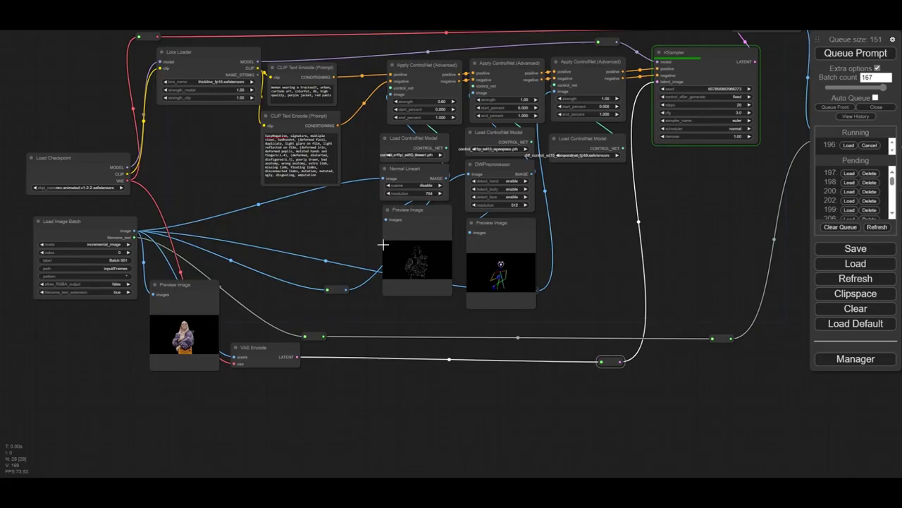
scroll(382, 244, "up", 7)
scroll(398, 252, "down", 7)
scroll(345, 289, "down", 3)
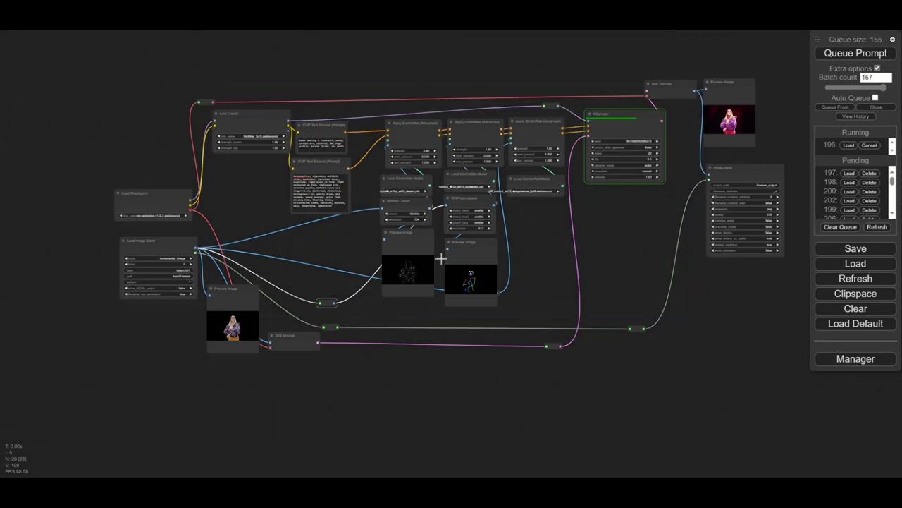
scroll(578, 246, "up", 5)
scroll(564, 211, "down", 5)
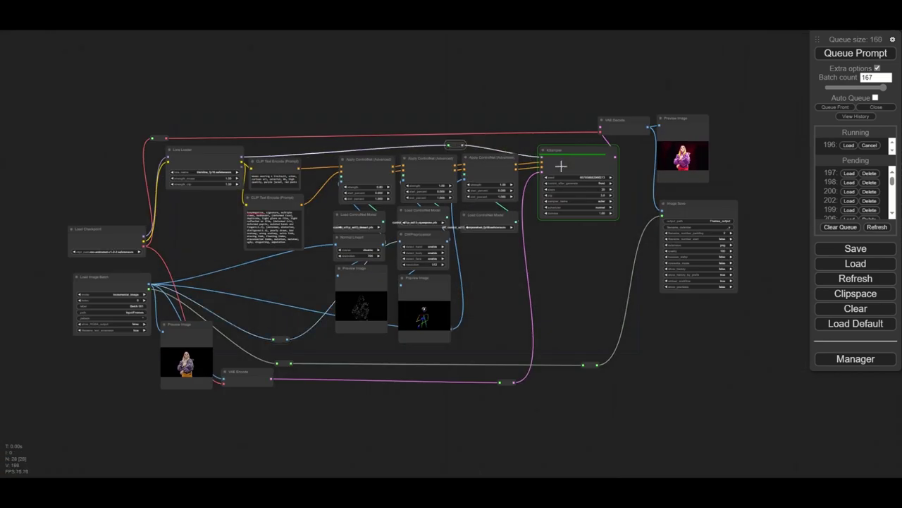
scroll(561, 166, "up", 4)
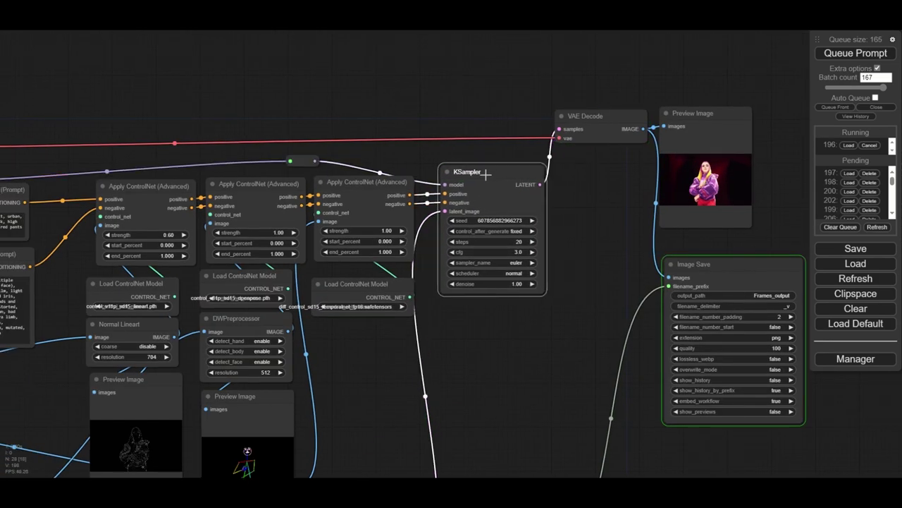
scroll(455, 281, "down", 6)
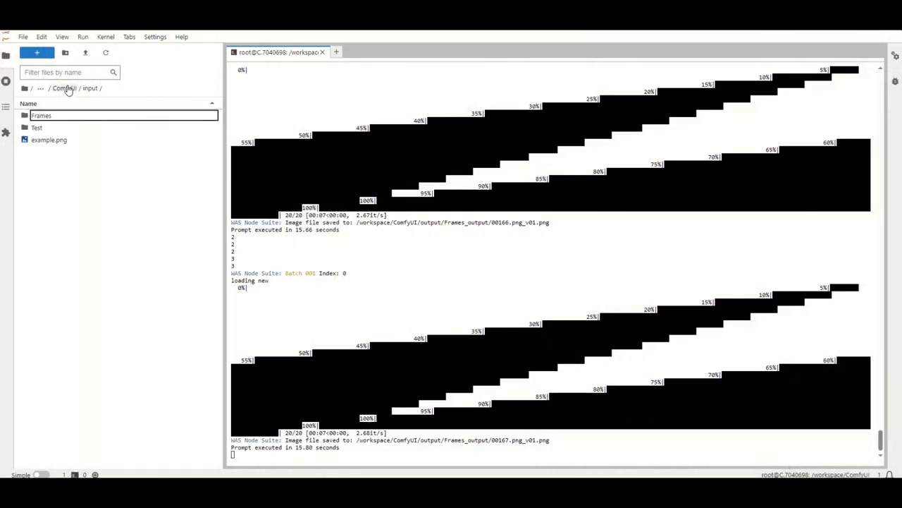
Step: Switch to JupyterLab and look through the rendered frames in the ComfyUI/output/Frames_output folder
left_click(64, 88)
double_click(72, 178)
double_click(64, 119)
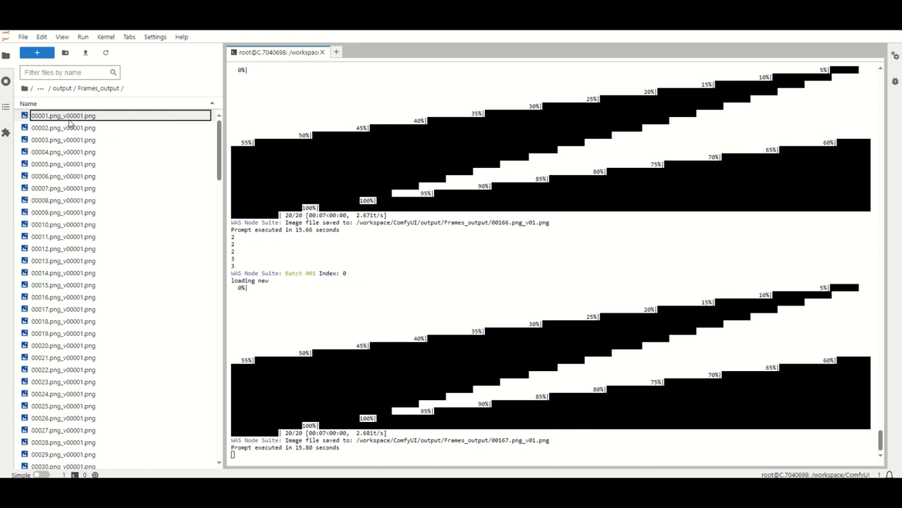
scroll(97, 207, "down", 20)
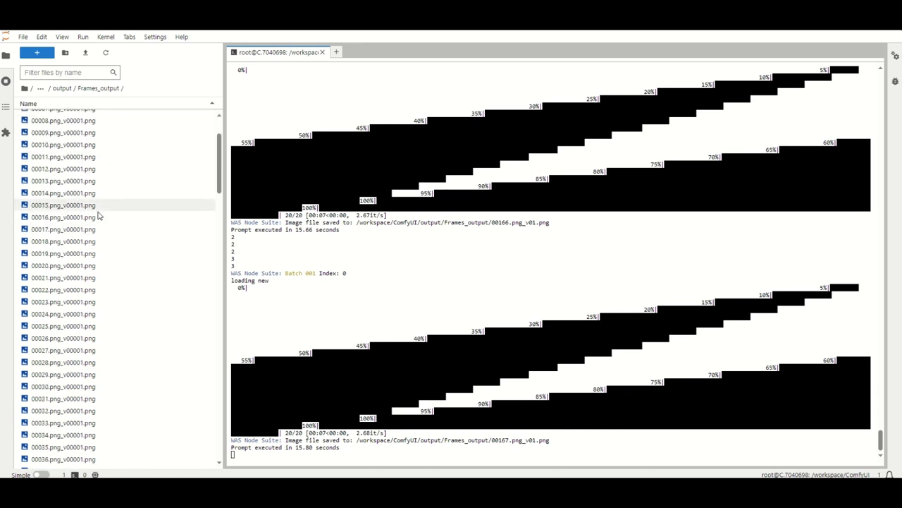
Step: Download the Frames_output folder from ComfyUI/output as an archive
left_click(62, 88)
right_click(63, 115)
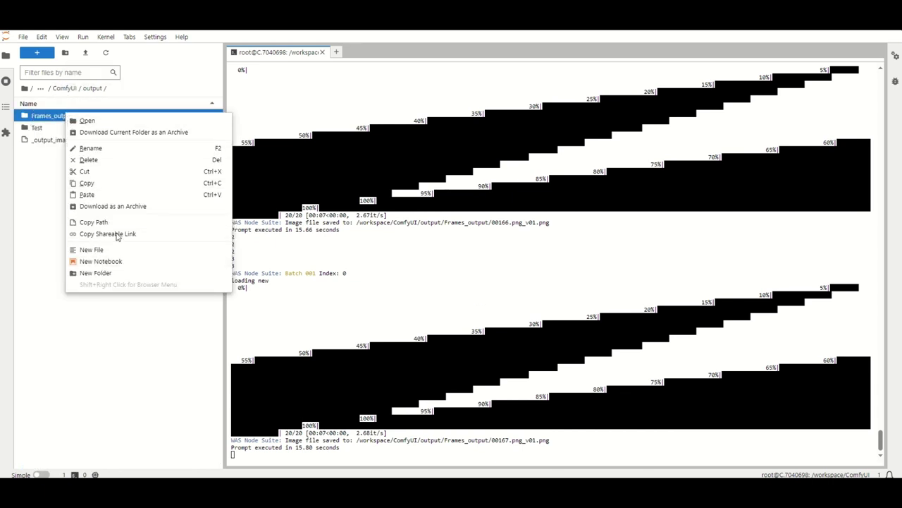
left_click(125, 206)
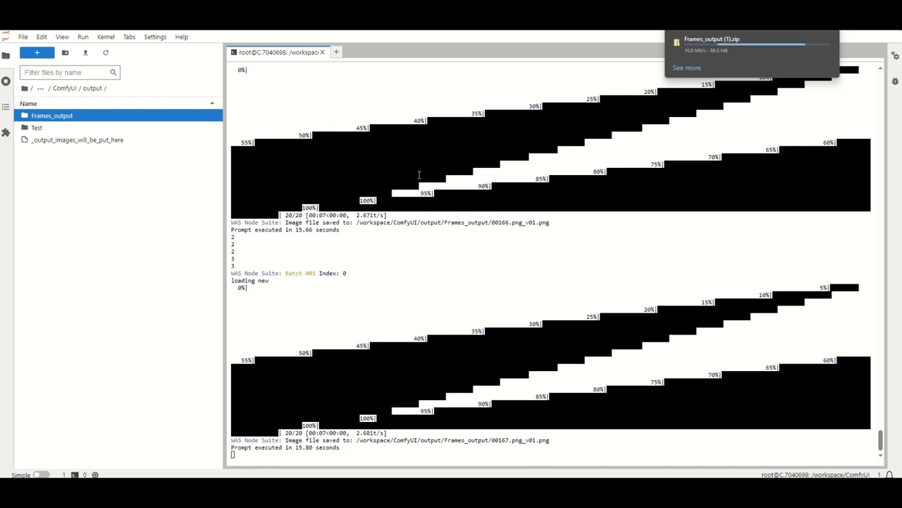
mouse_move(695, 45)
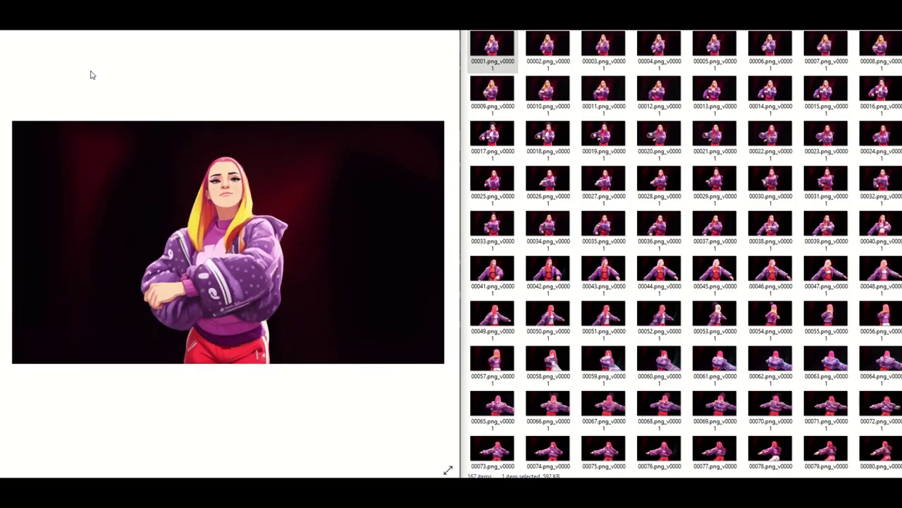
Step: Browse the downloaded frames and open 00018.png_v00001.png in Paint 3D for retouching
key("Right")
key("Right")
key("Left")
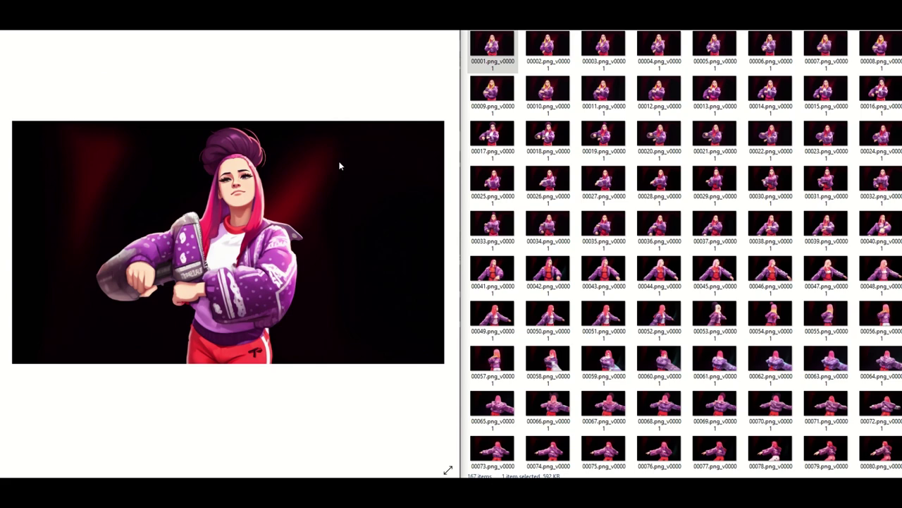
right_click(231, 143)
mouse_move(270, 195)
left_click(373, 227)
scroll(209, 137, "down", 2)
Step: Box-select the dancer's head and hair bun, about 262 x 245 px, and refine its Magic select cutout by removing the forehead area
left_click(57, 75)
left_click_drag(195, 165, 279, 237)
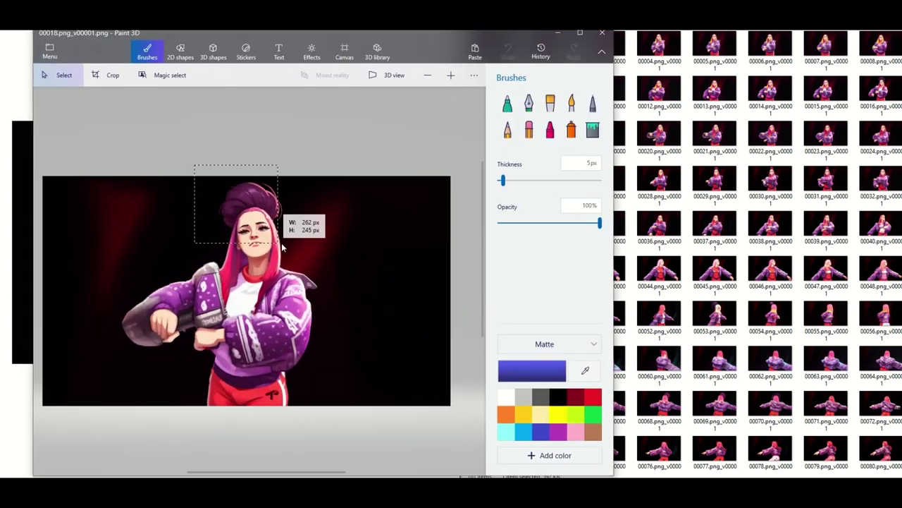
left_click(162, 75)
left_click(574, 132)
left_click(251, 214)
scroll(251, 211, "up", 3)
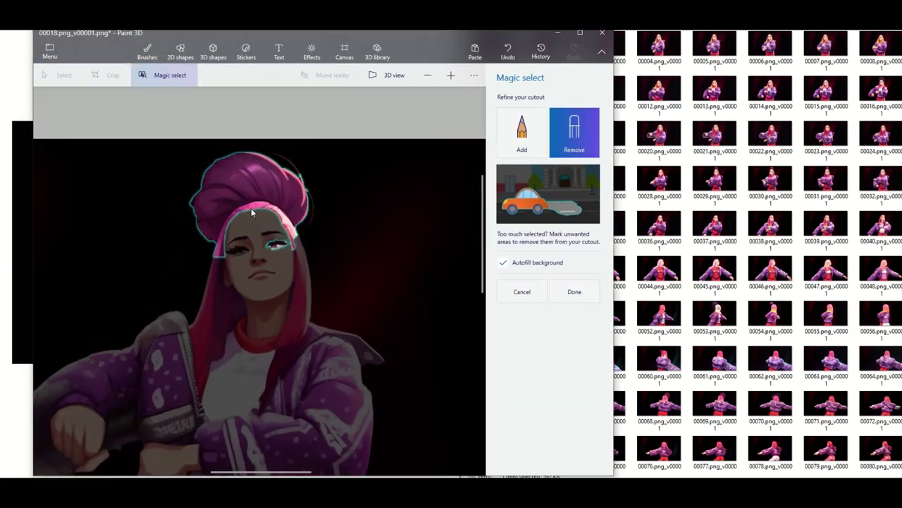